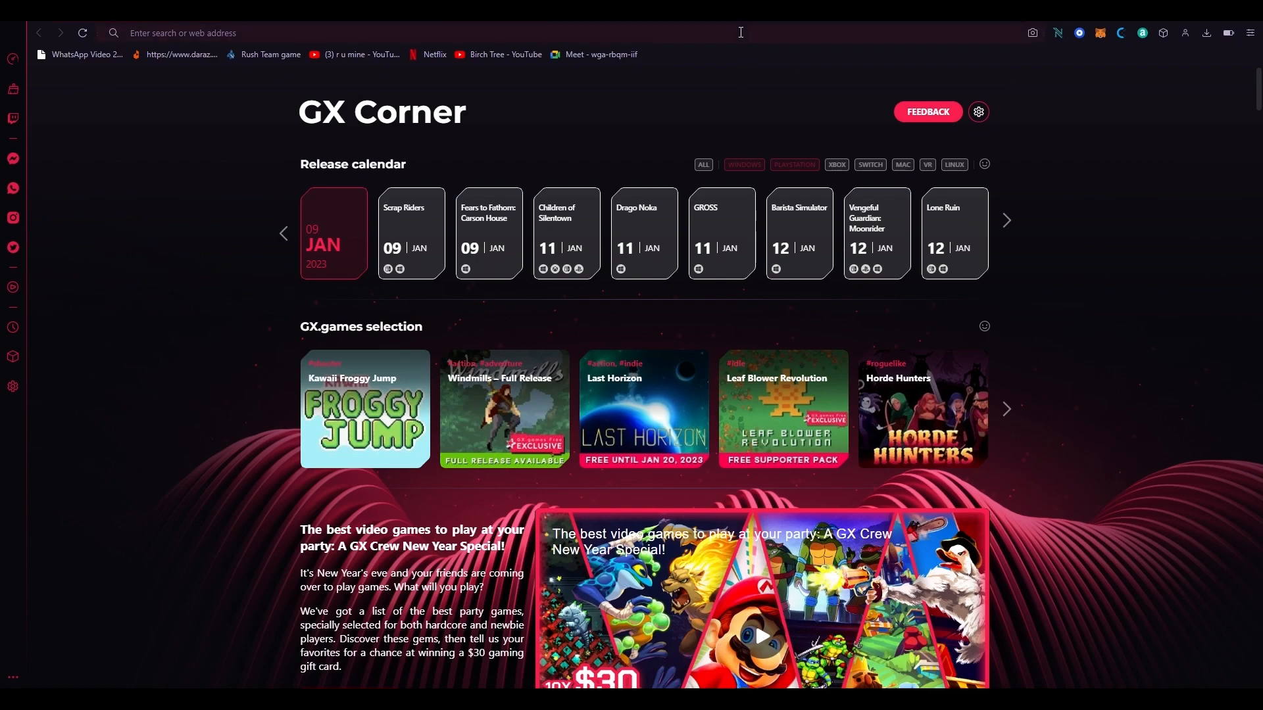
Step: Go to shopify.com/login in Opera GX to reach the account's store list
click(739, 31)
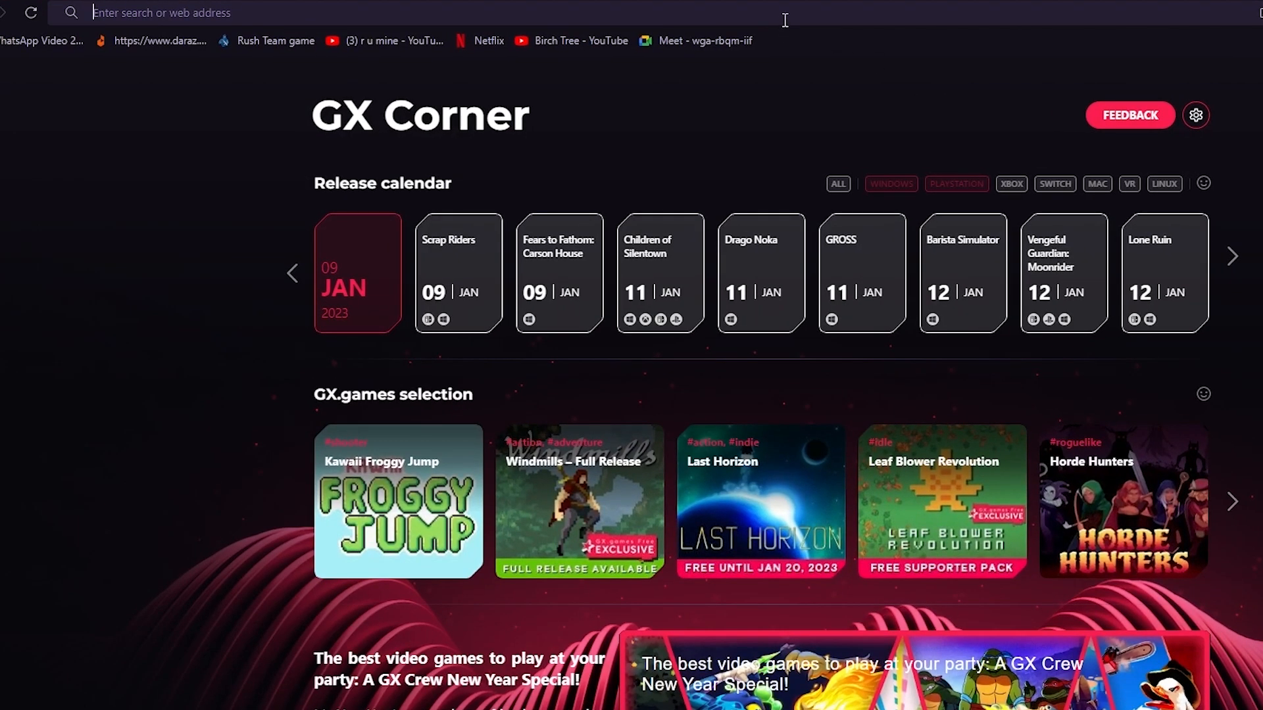
text(shopif)
key(Return)
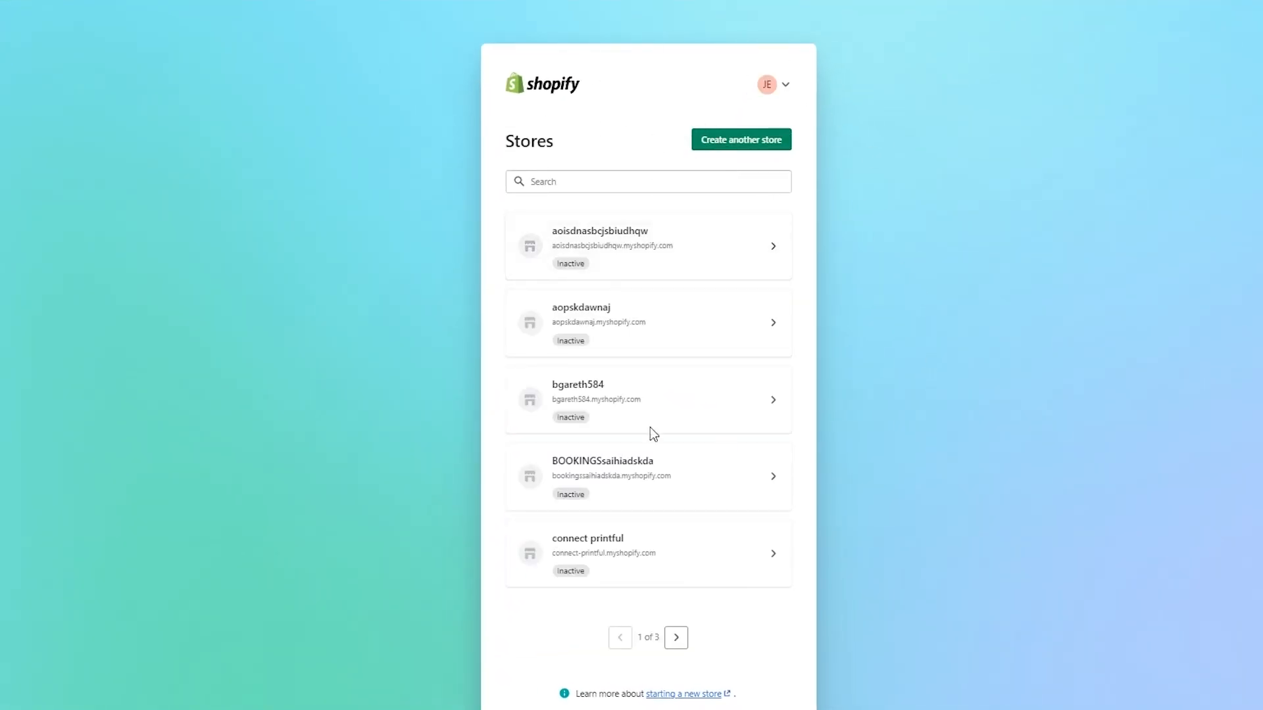
Step: Create another store named asjdansjdnaiwn2
click(755, 145)
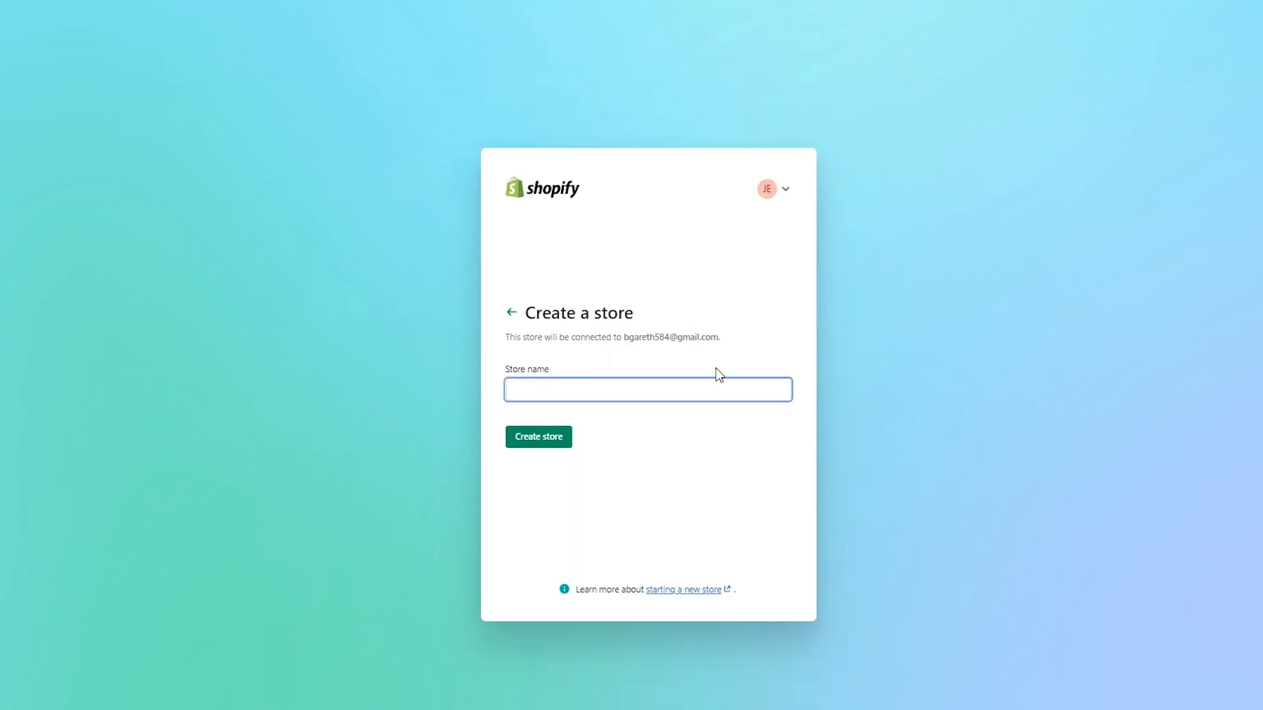
text(asjdansjdnaiwn2)
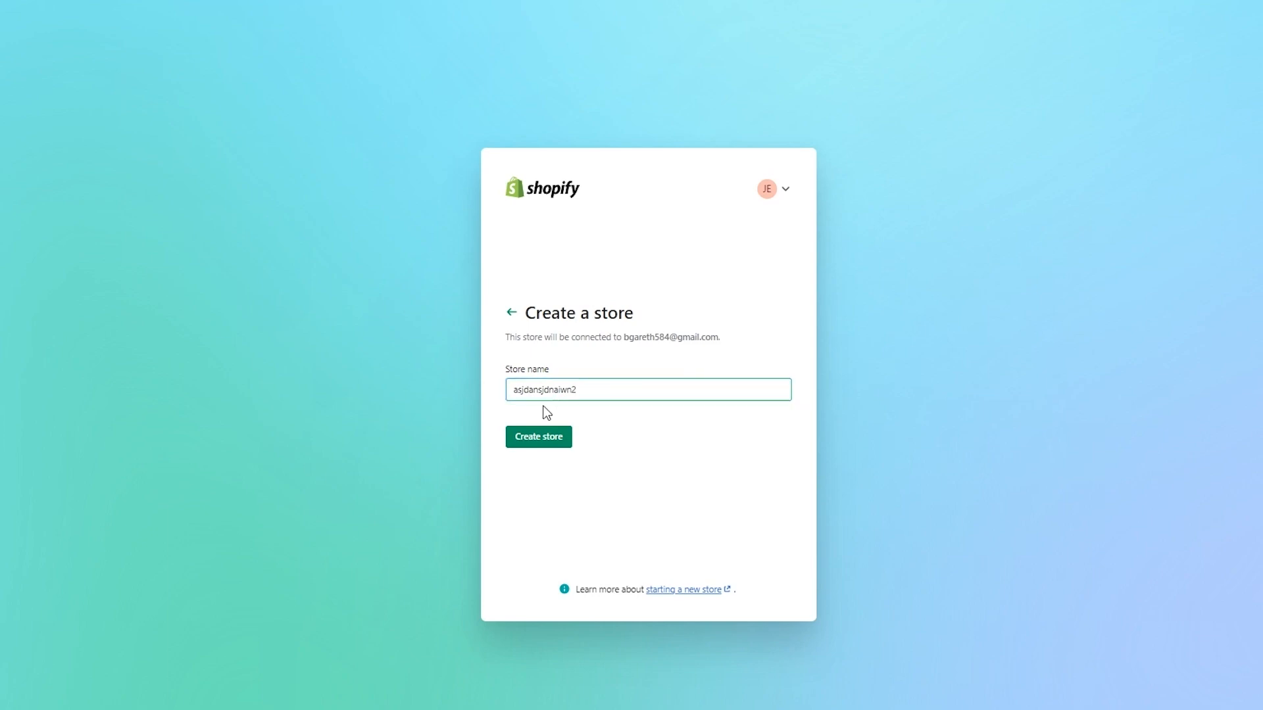
click(544, 436)
right_click(660, 428)
click(621, 400)
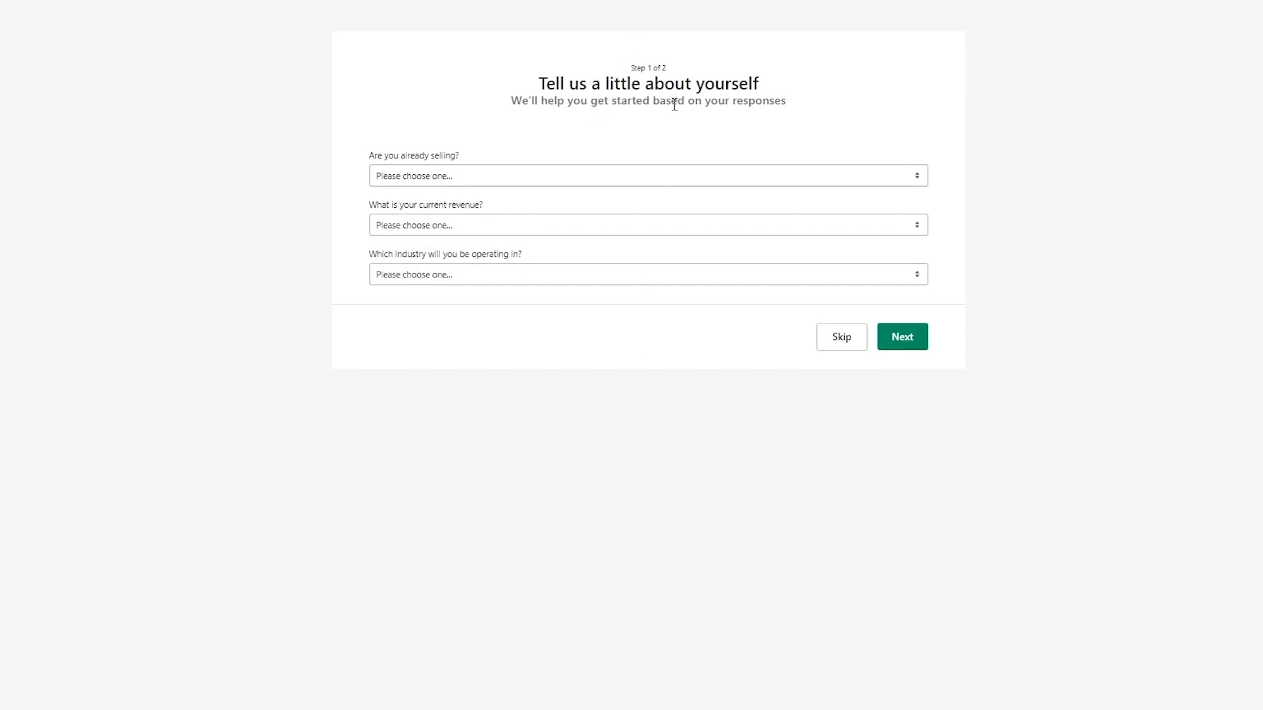
Step: Answer I'm just playing around, Rs0 PKR revenue and Furniture industry, then continue
click(556, 178)
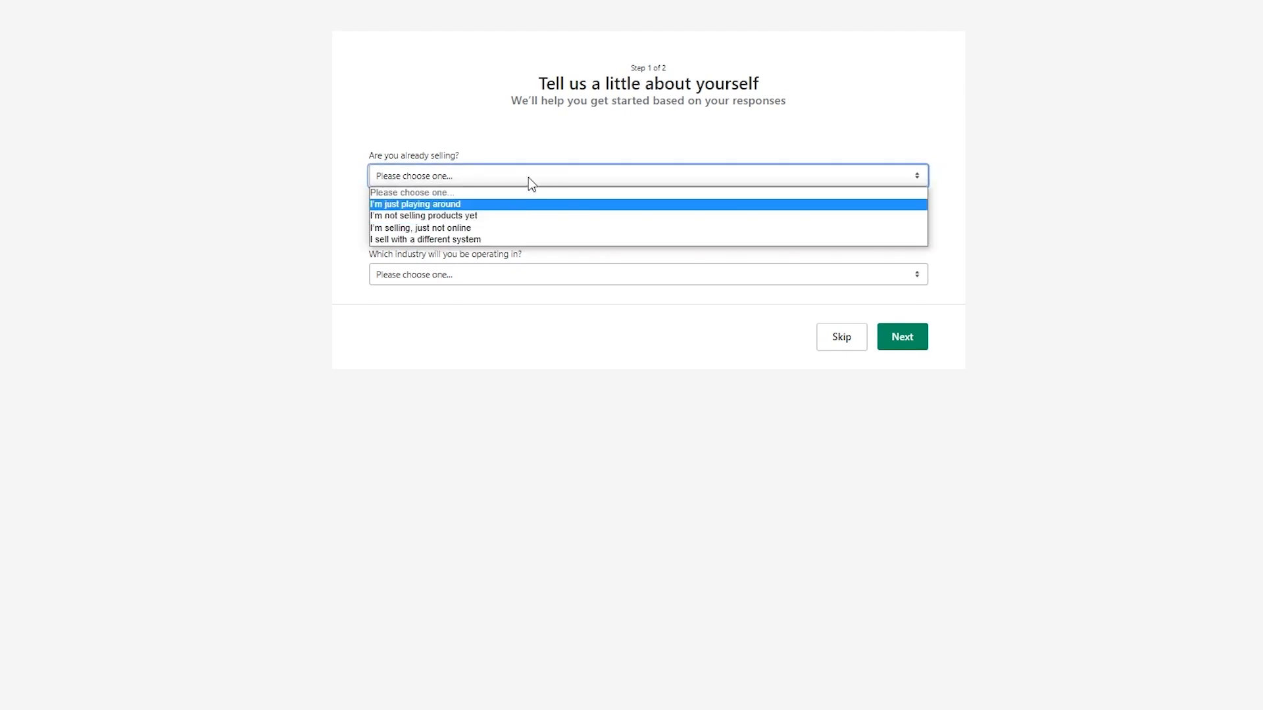
click(455, 205)
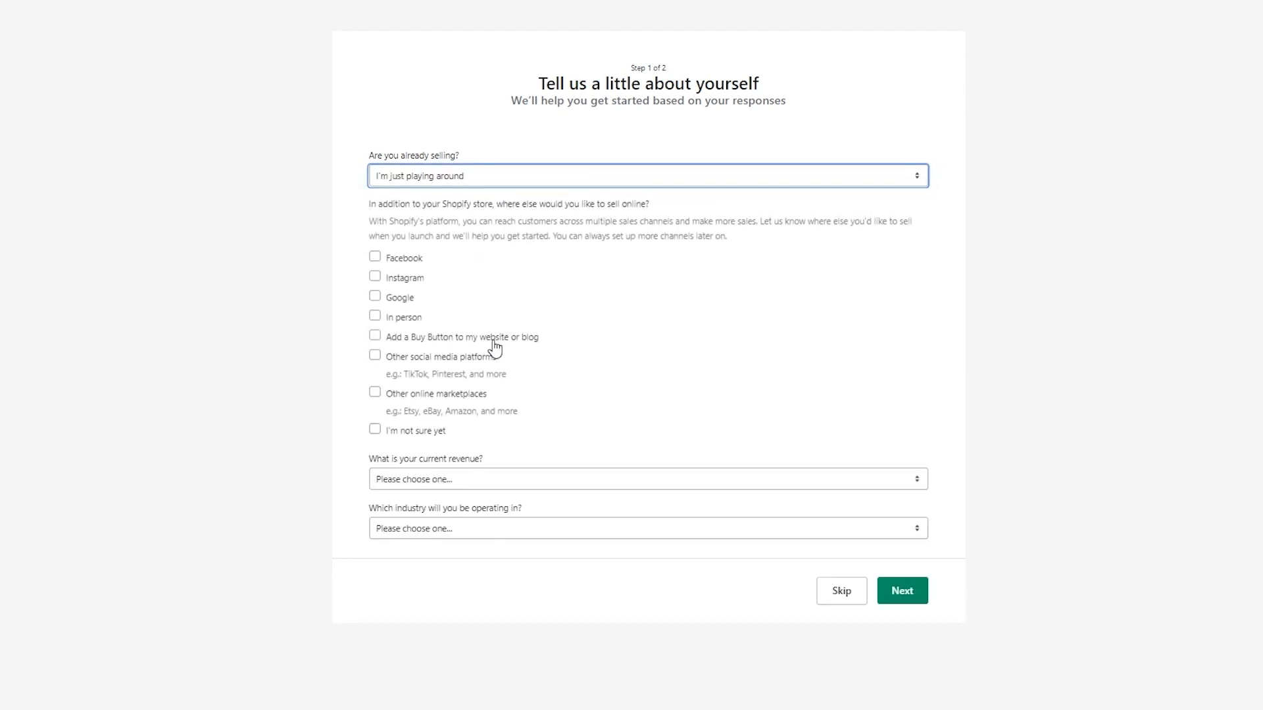
click(465, 480)
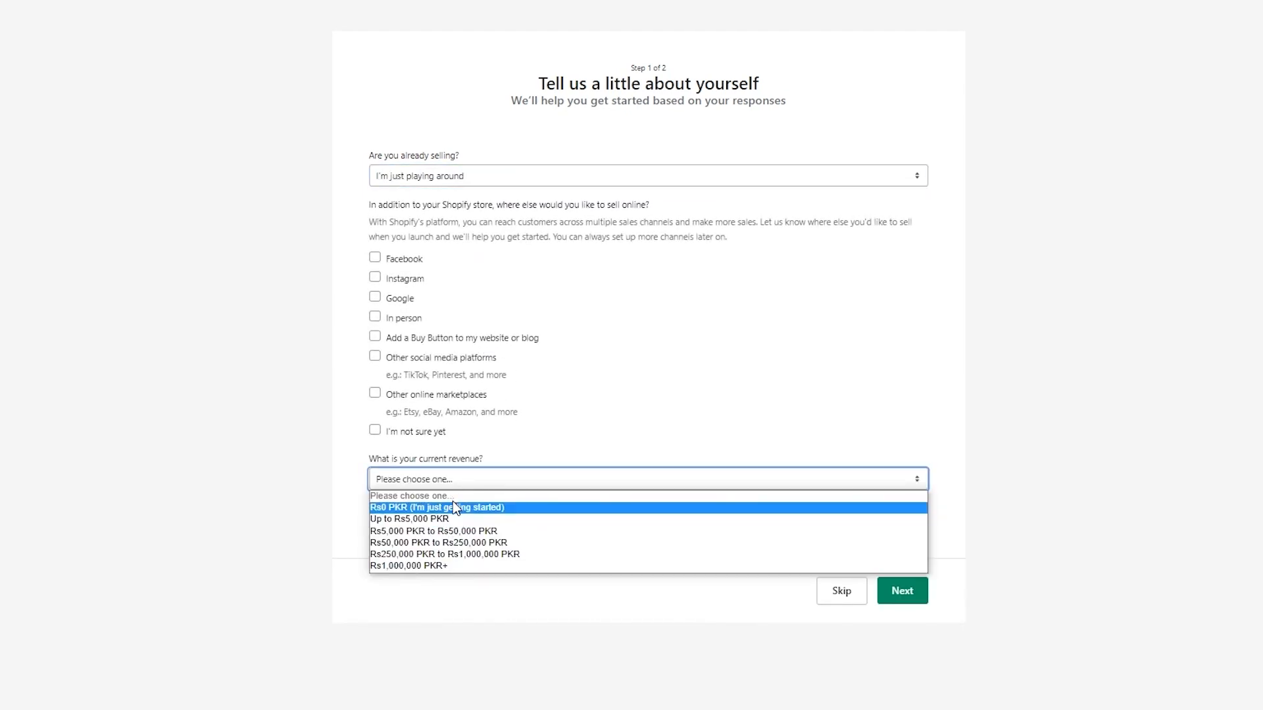
click(452, 509)
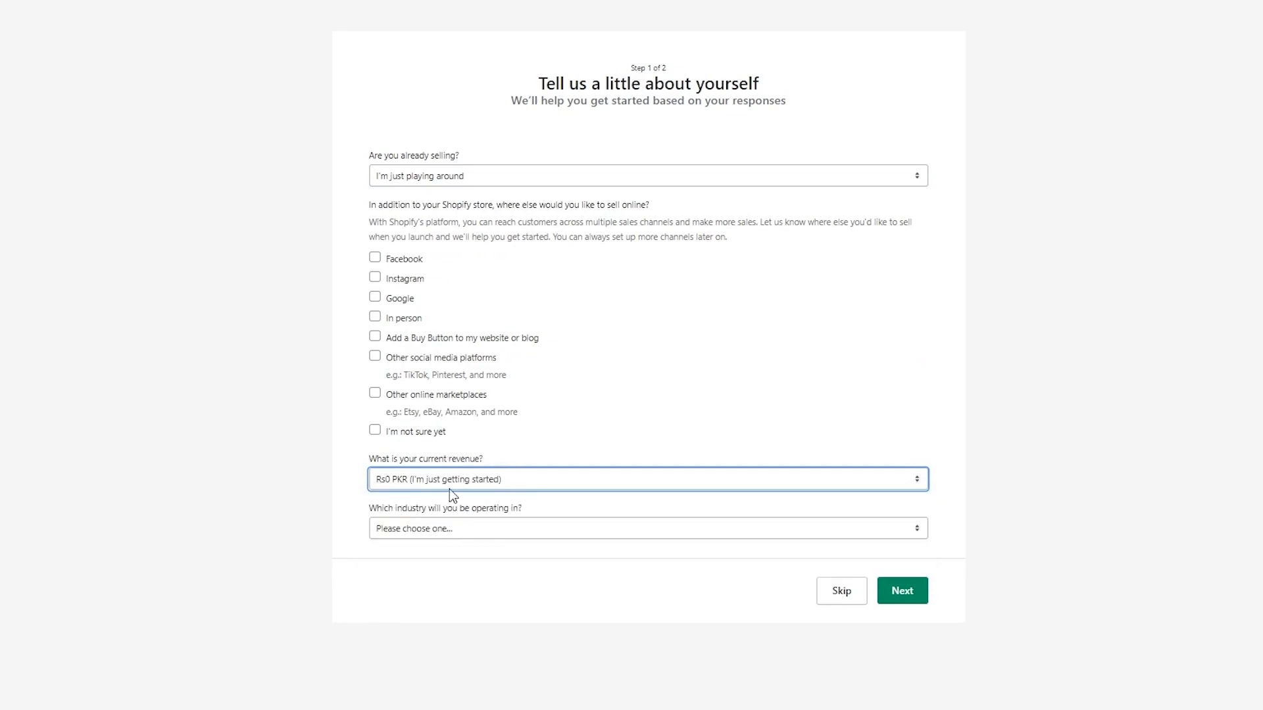
click(442, 528)
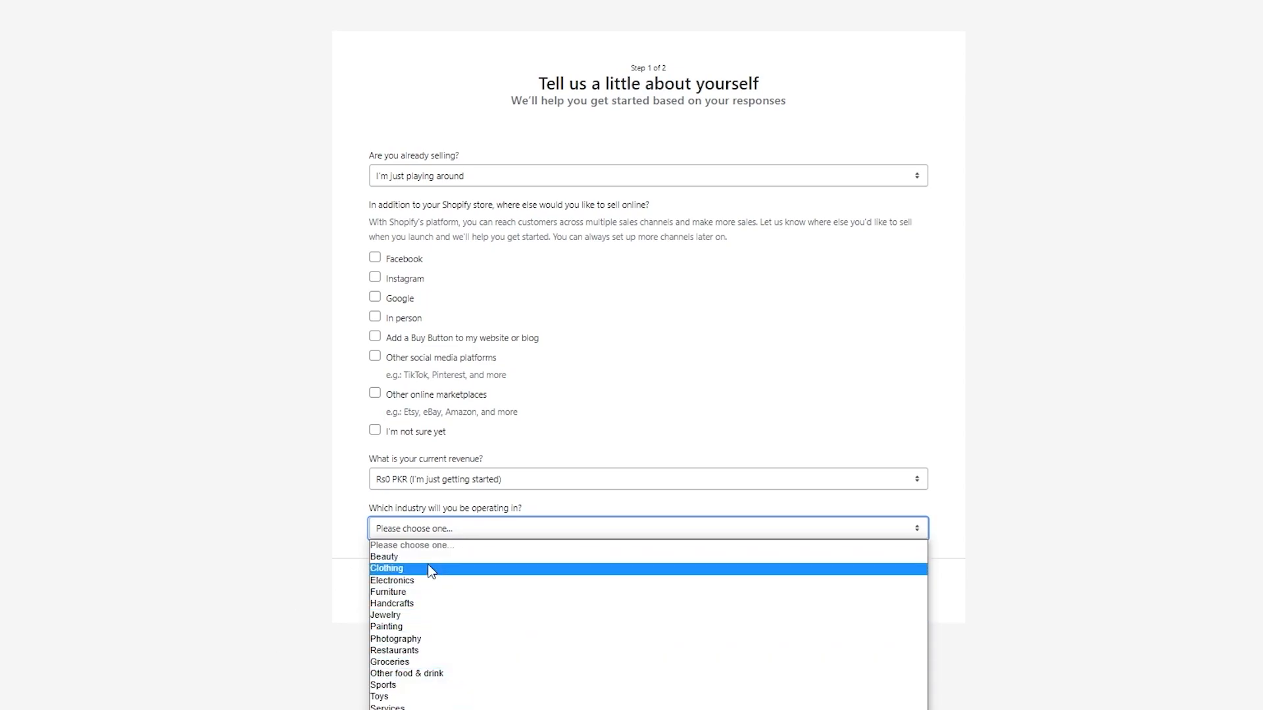
click(397, 591)
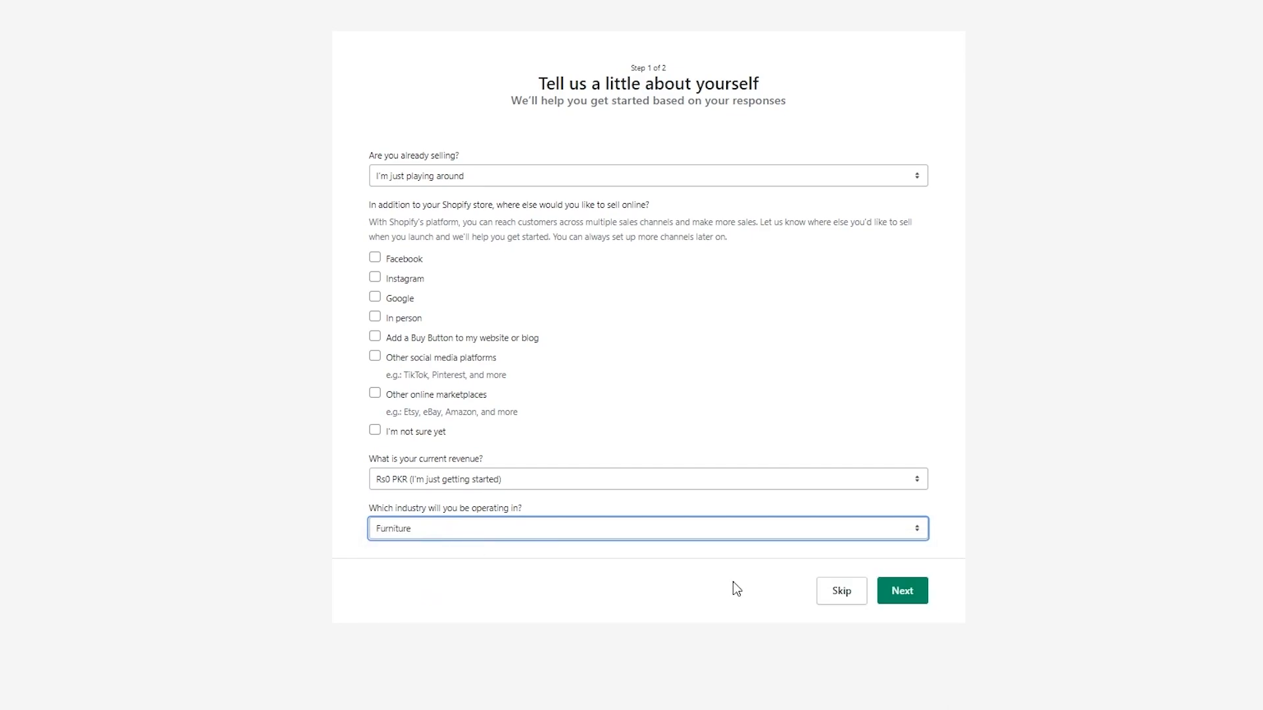
click(887, 595)
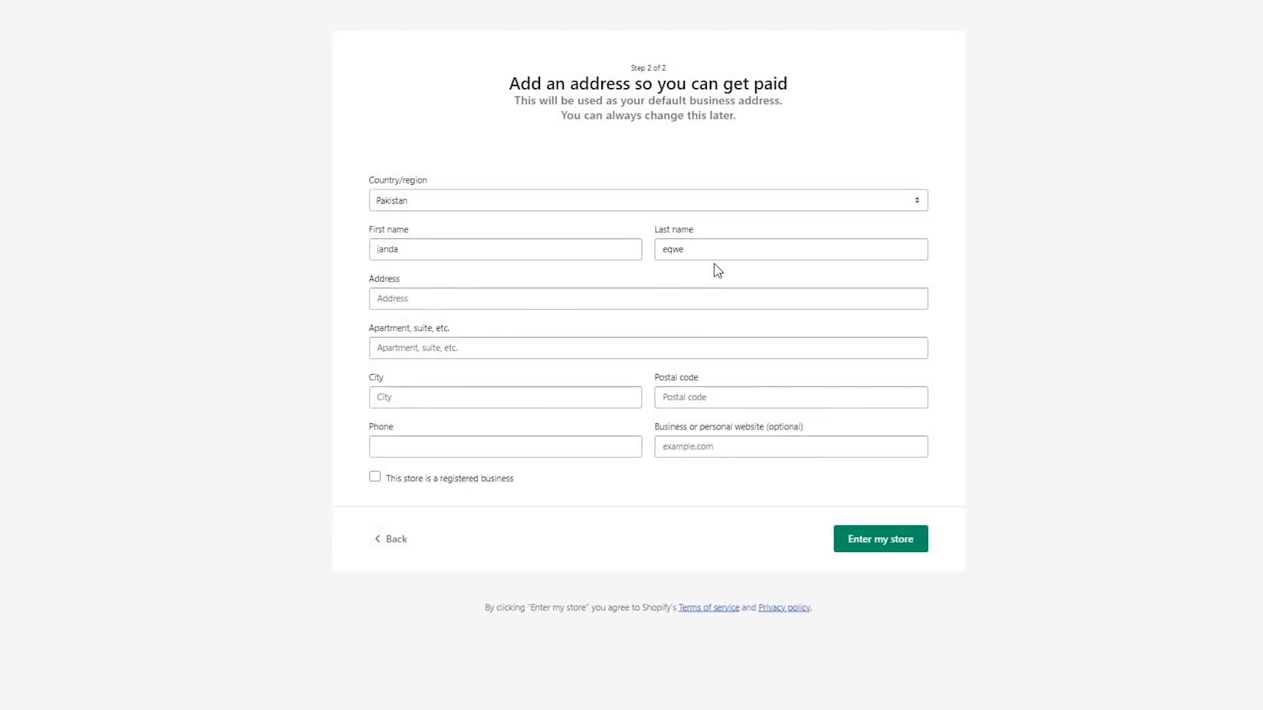
Step: Autofill the business address from saved browser details and enter the new store
click(590, 303)
click(529, 332)
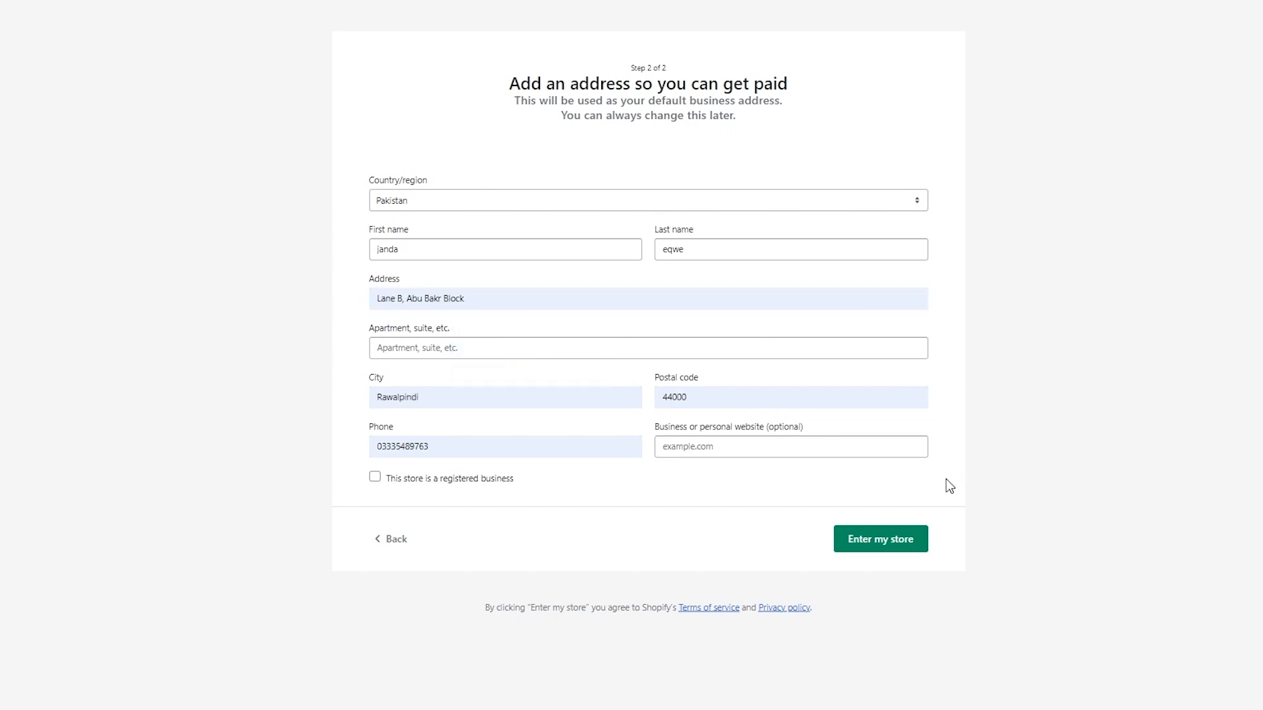
click(886, 544)
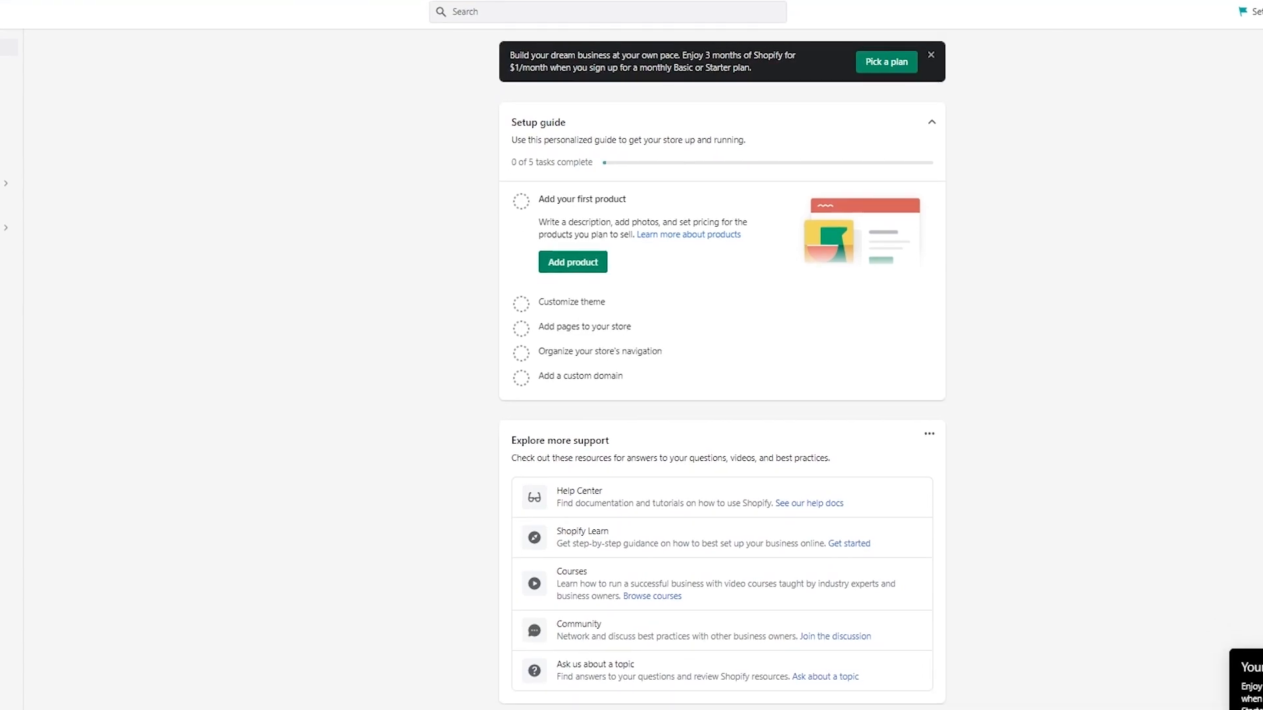
Step: Dismiss the plan banner and reach the Shopify App Store from Products' Add apps
click(931, 57)
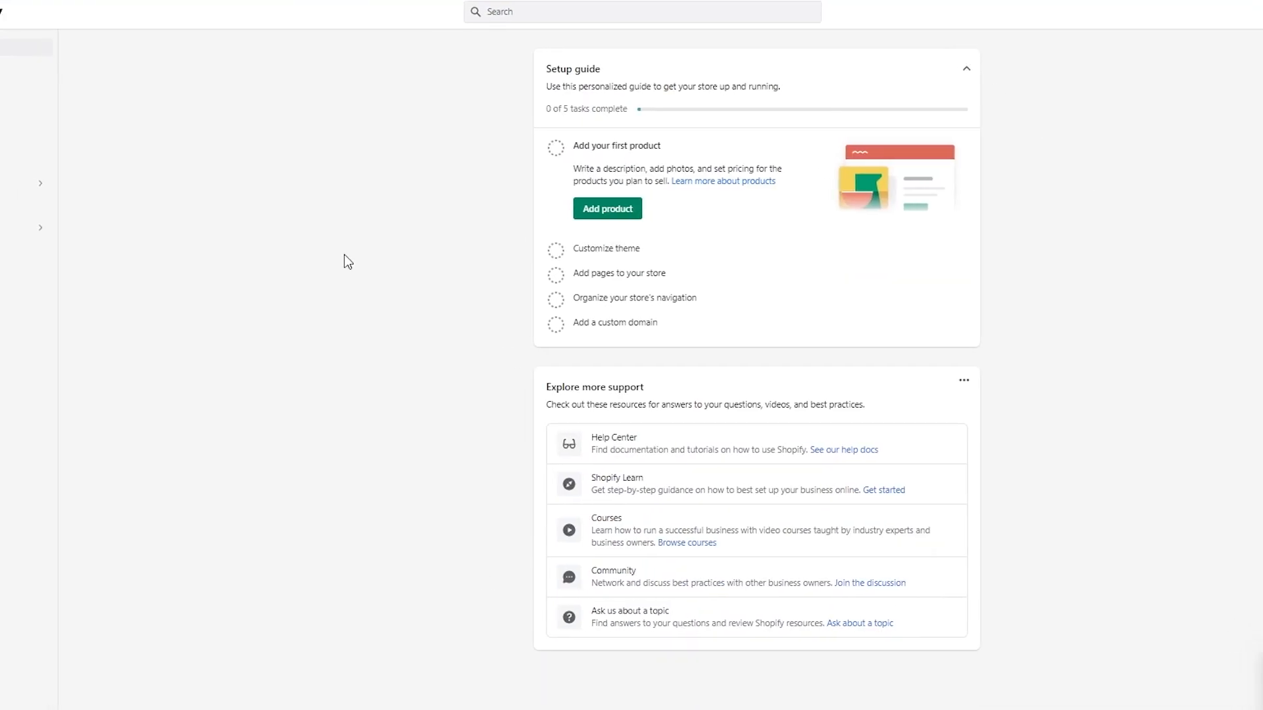
click(26, 88)
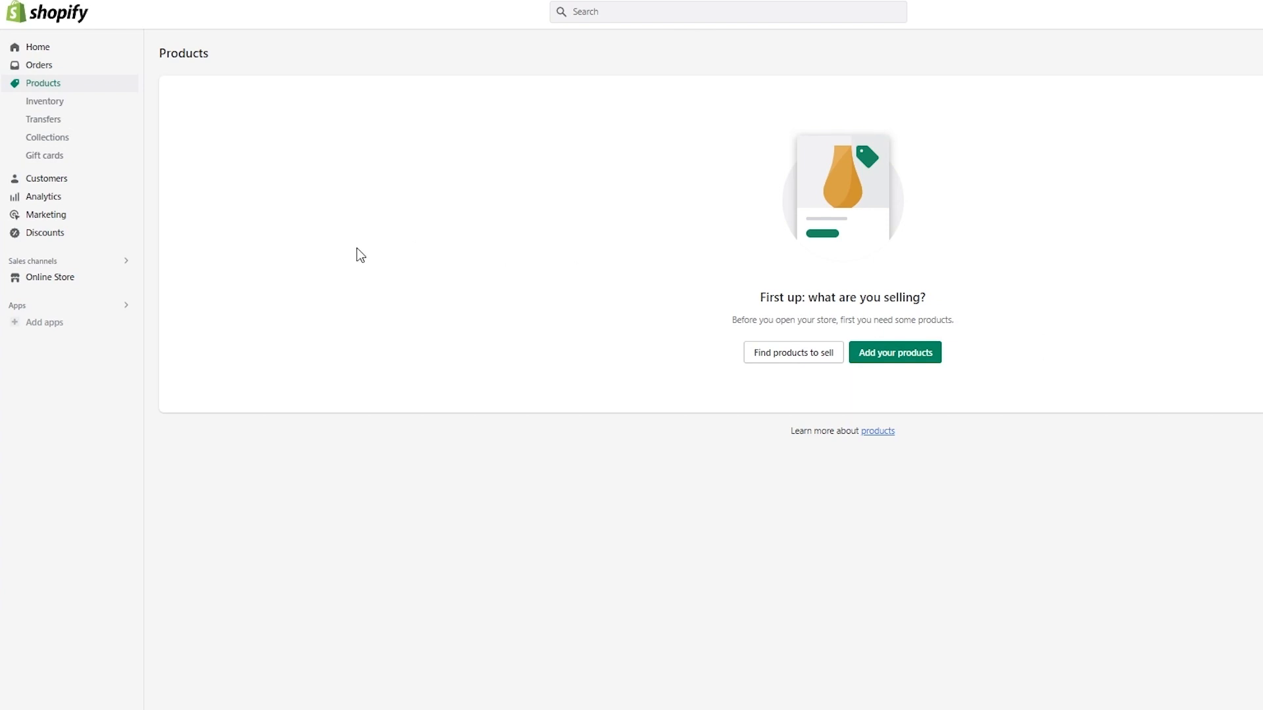
click(26, 329)
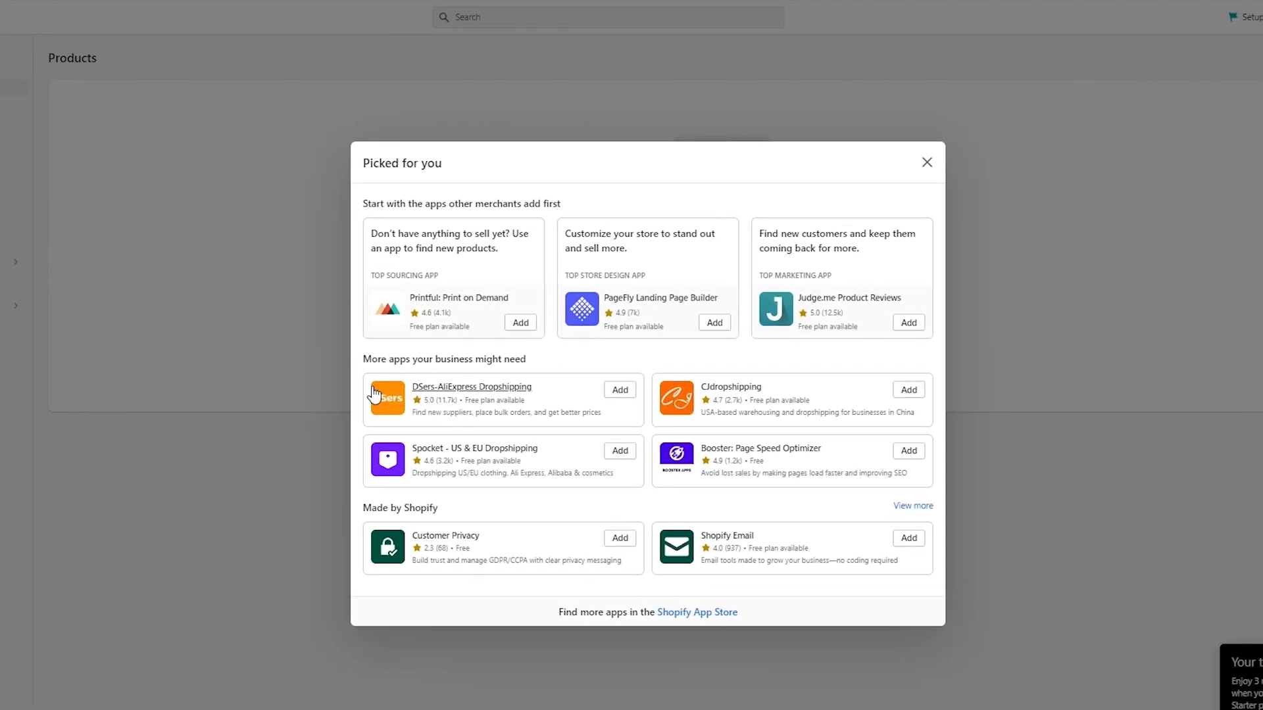
click(692, 612)
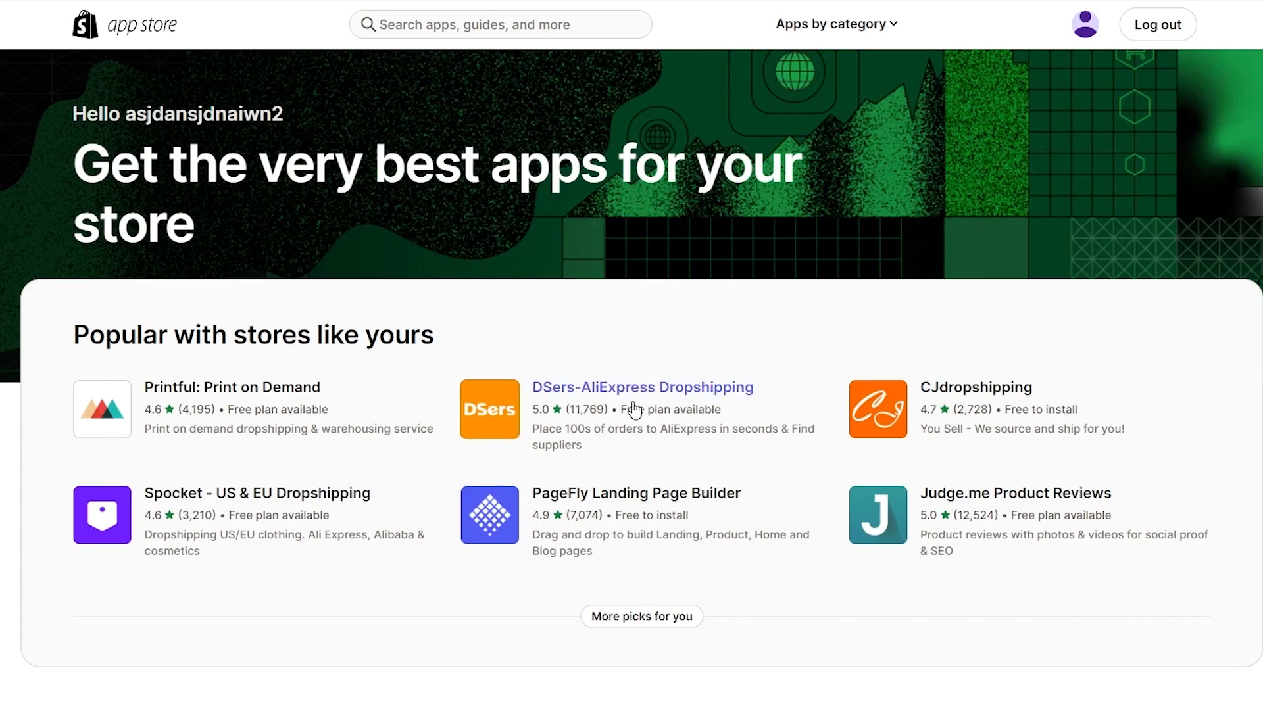
Step: Search the App Store for 'dsers' and add the DSers-AliExpress Dropshipping app
click(478, 16)
text(dsers)
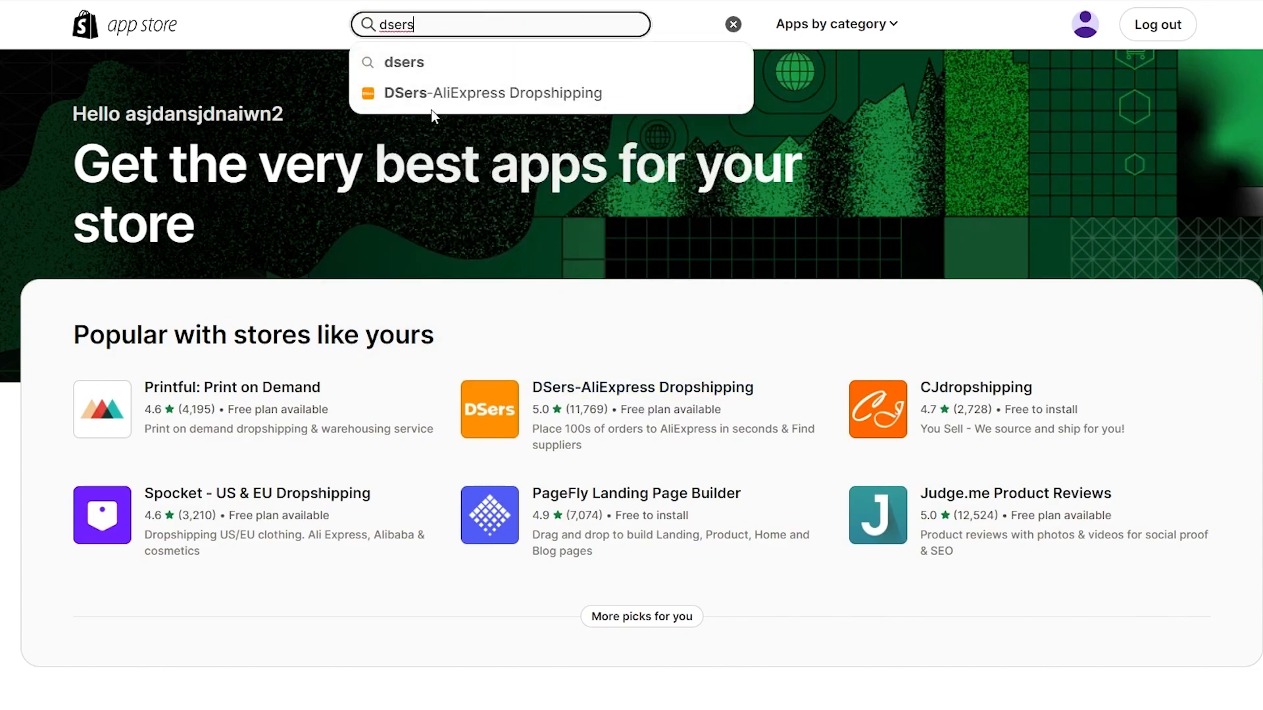
click(446, 106)
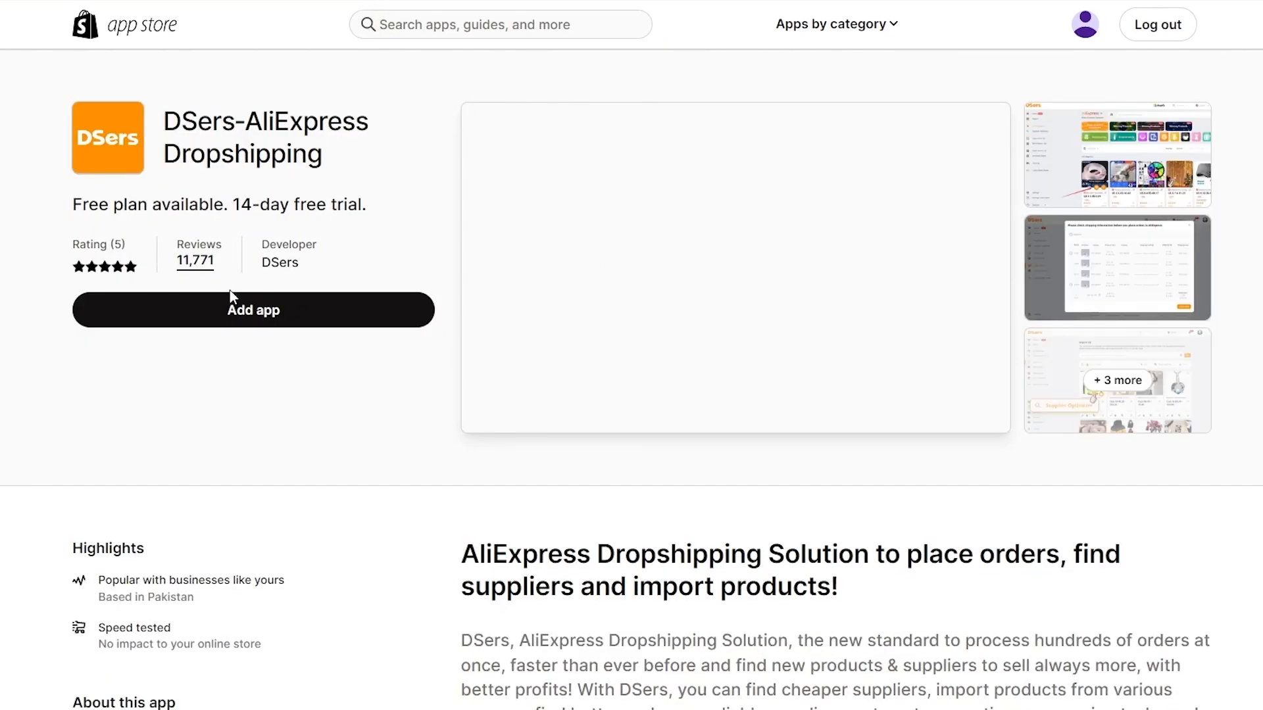
click(224, 309)
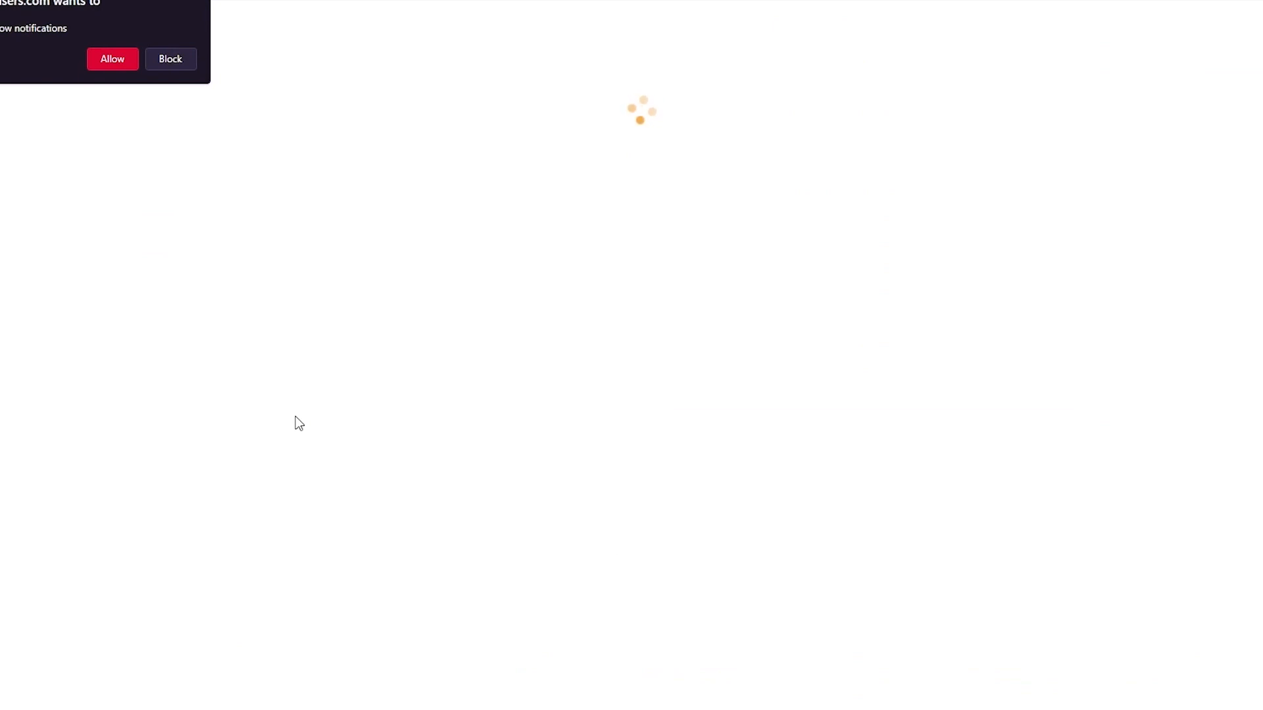
click(199, 4)
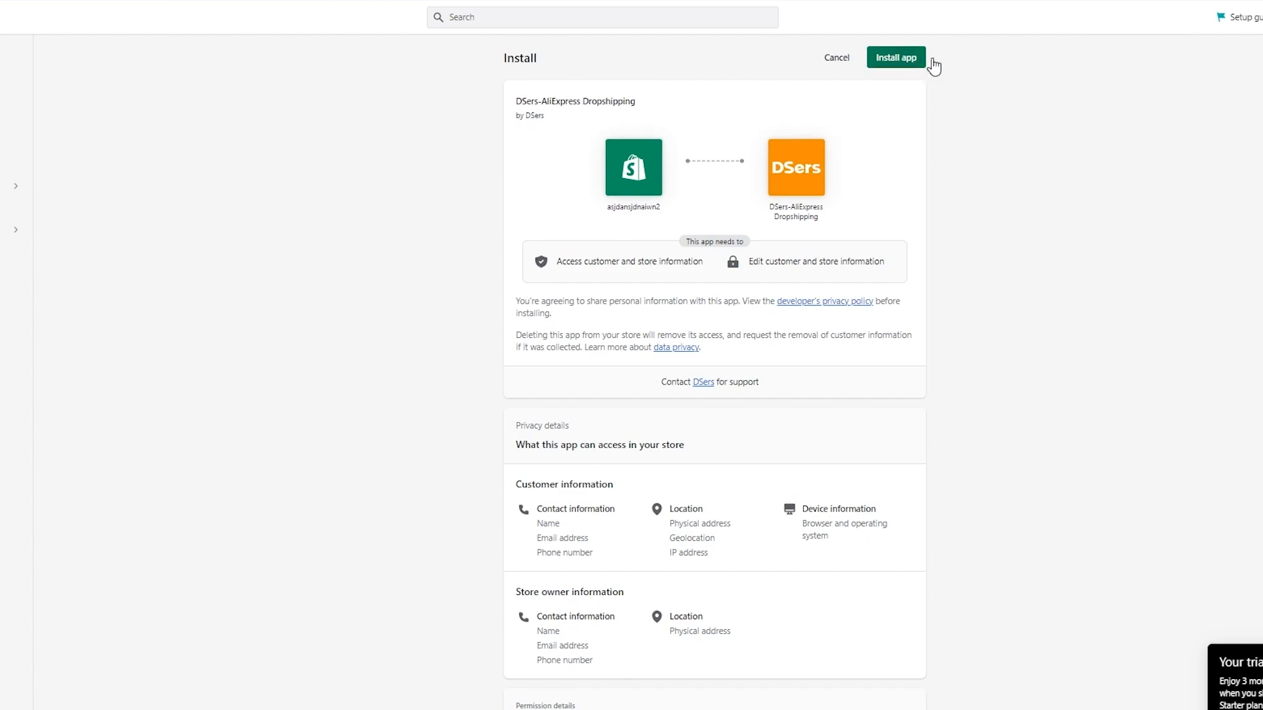
Step: Approve installing DSers-AliExpress Dropshipping on the store
click(904, 59)
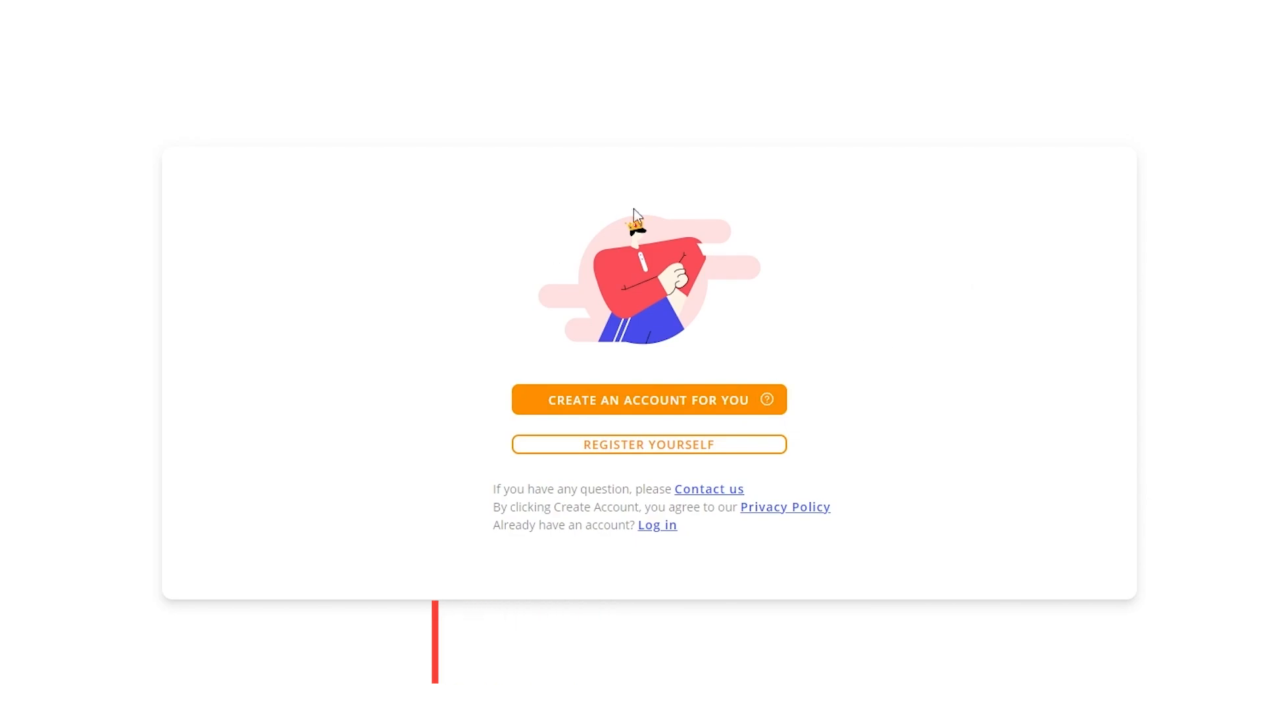
Step: Log in to the existing DSers account with the saved email and the account password
click(644, 395)
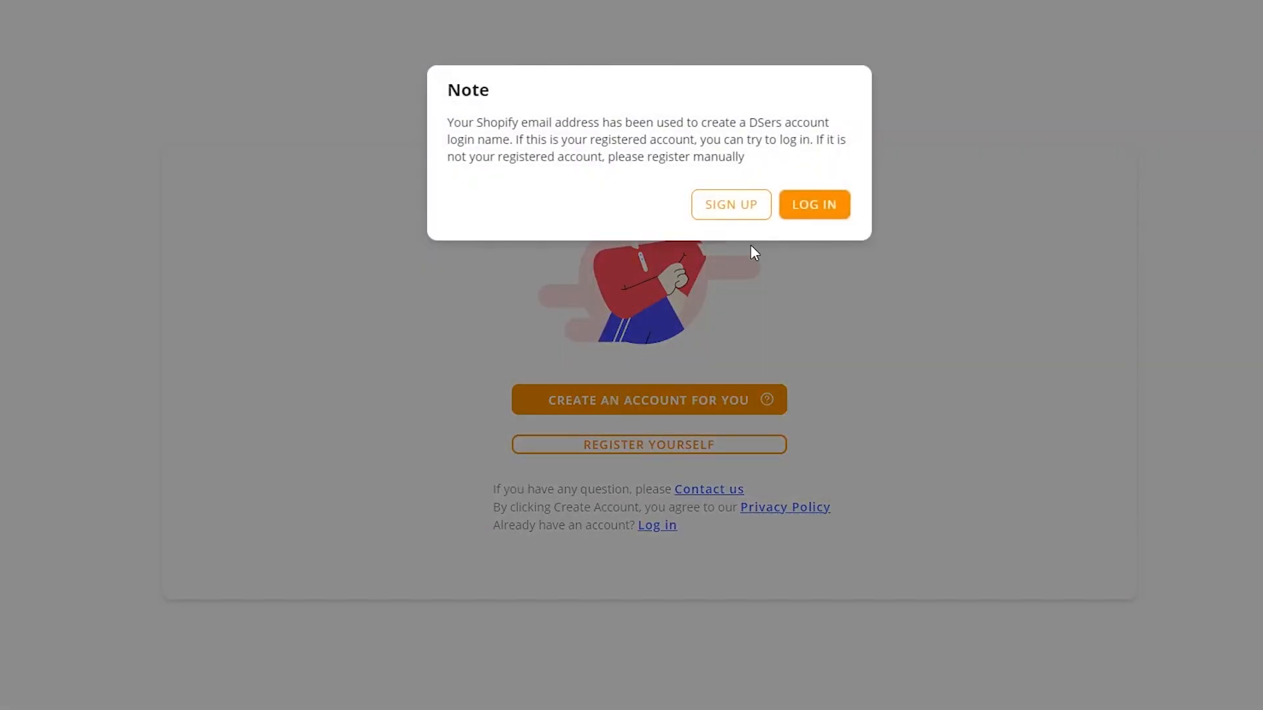
click(803, 203)
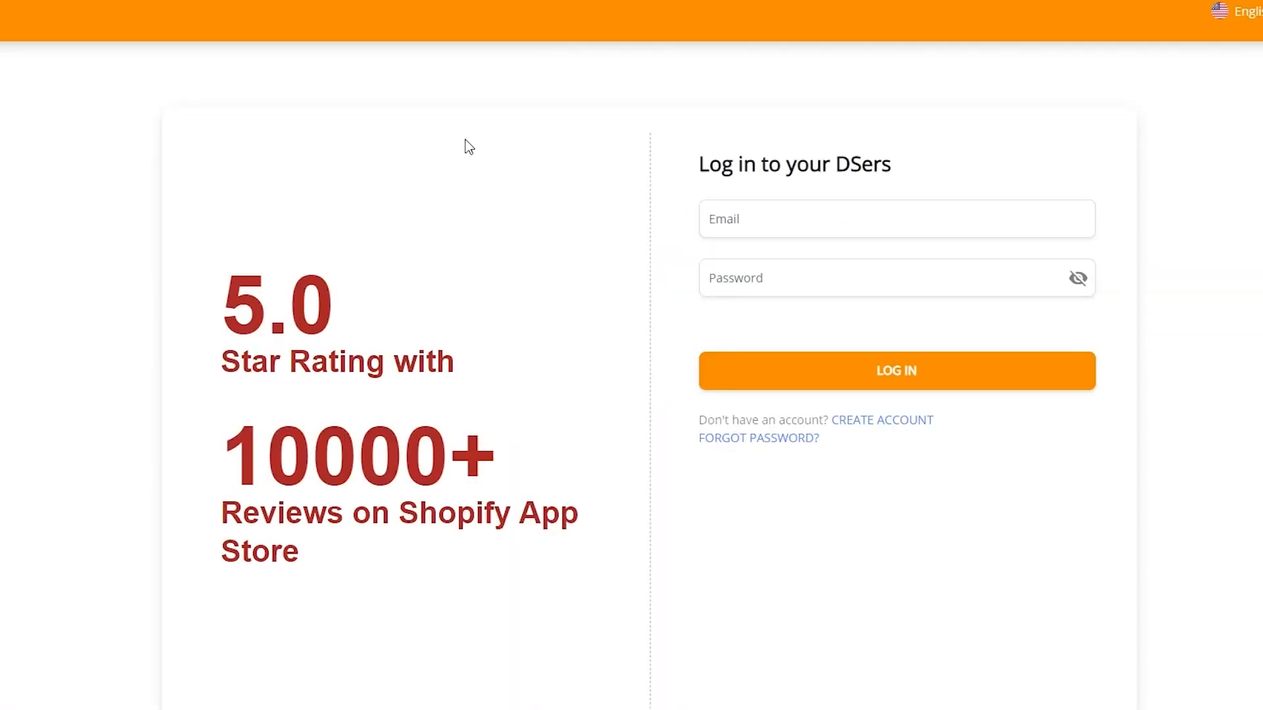
click(767, 219)
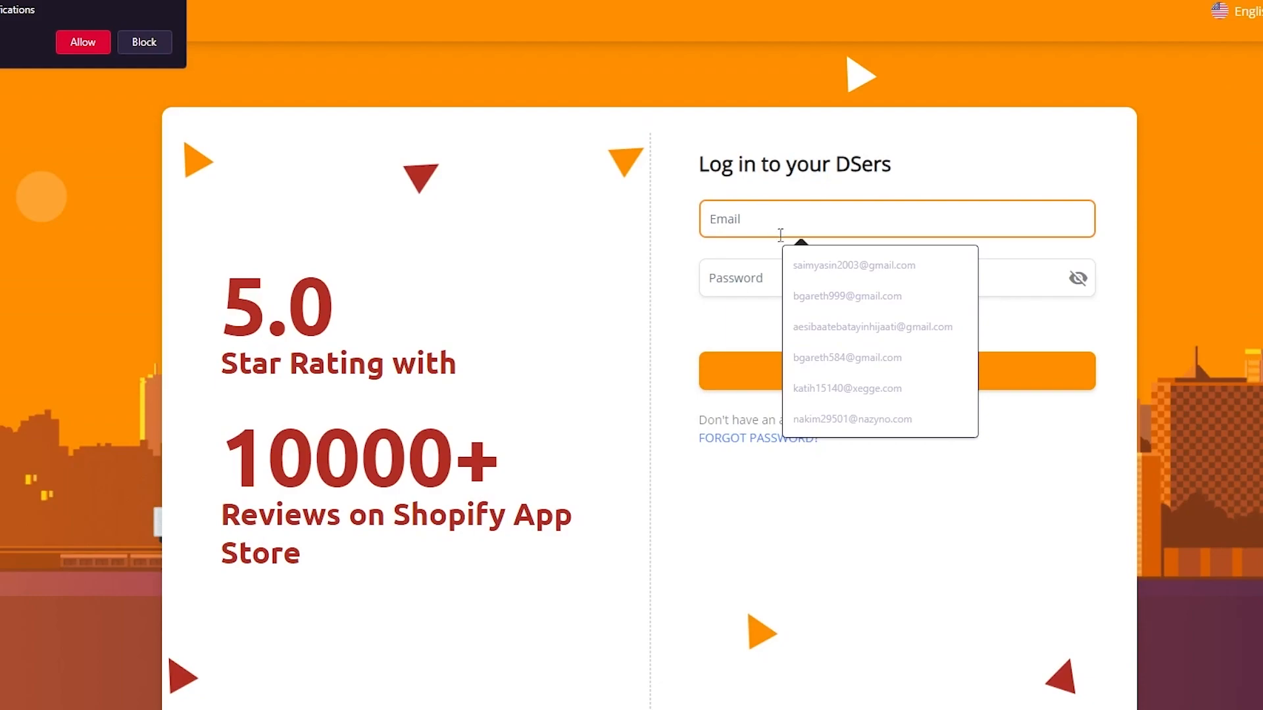
click(810, 266)
click(734, 291)
text(**********)
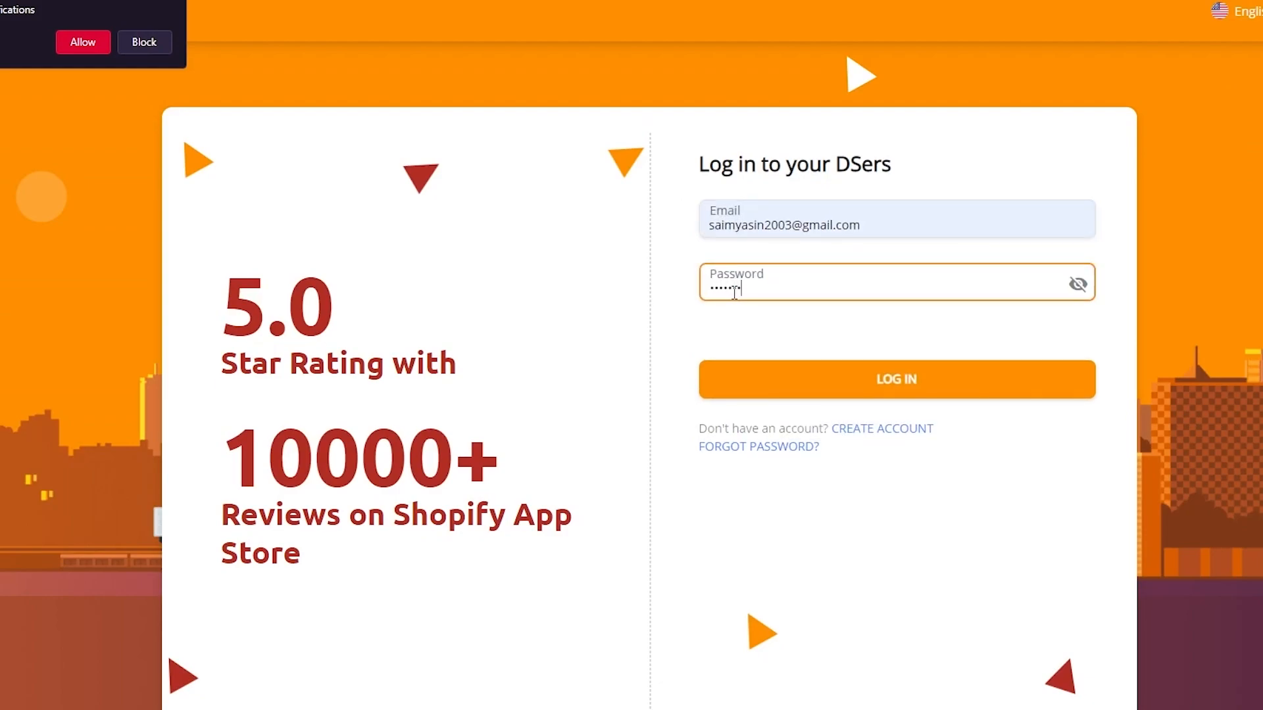
click(859, 391)
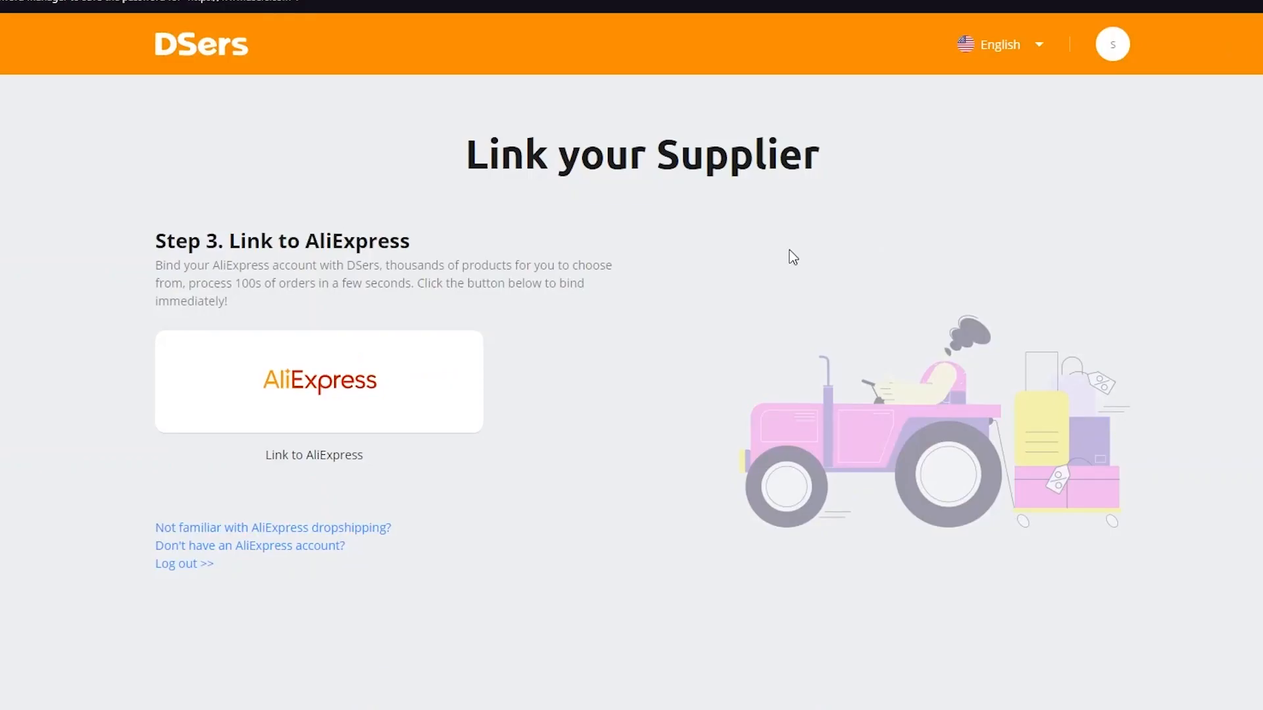
Step: Dismiss the browser's save-password prompt
click(405, 1)
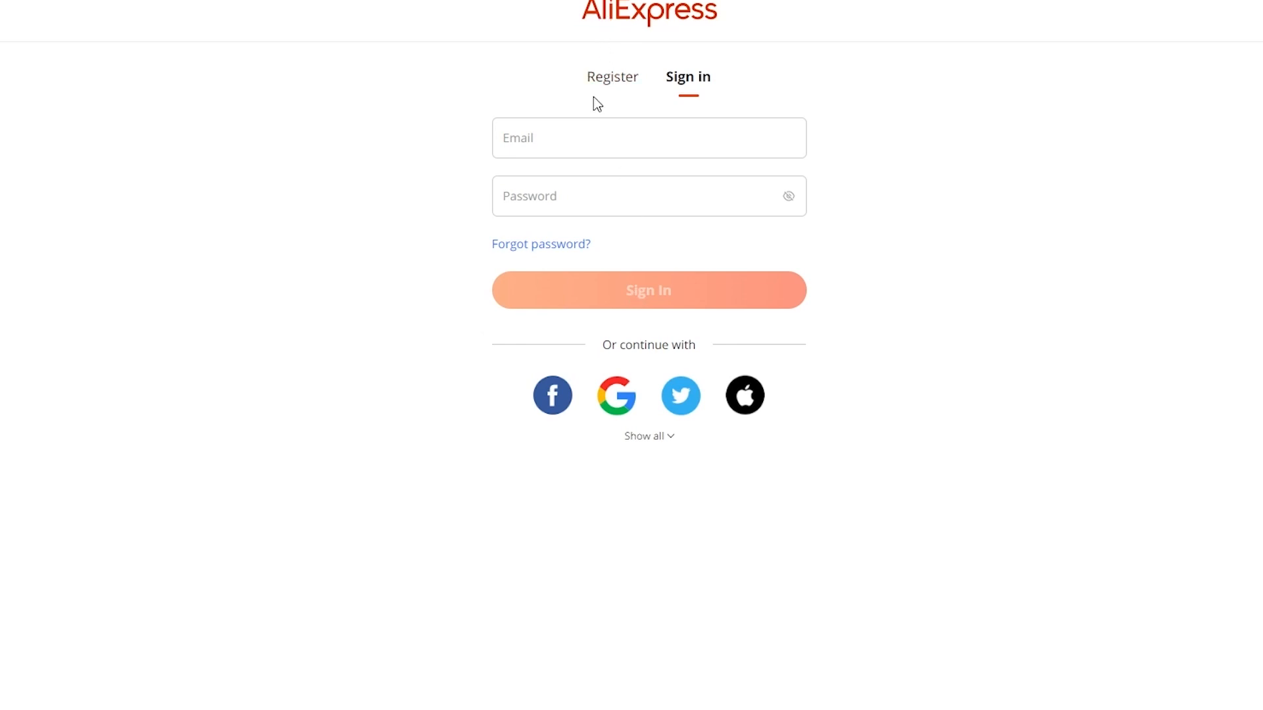
Step: Fill the AliExpress Register form: Pakistan location, the user's Gmail address and a password
click(610, 84)
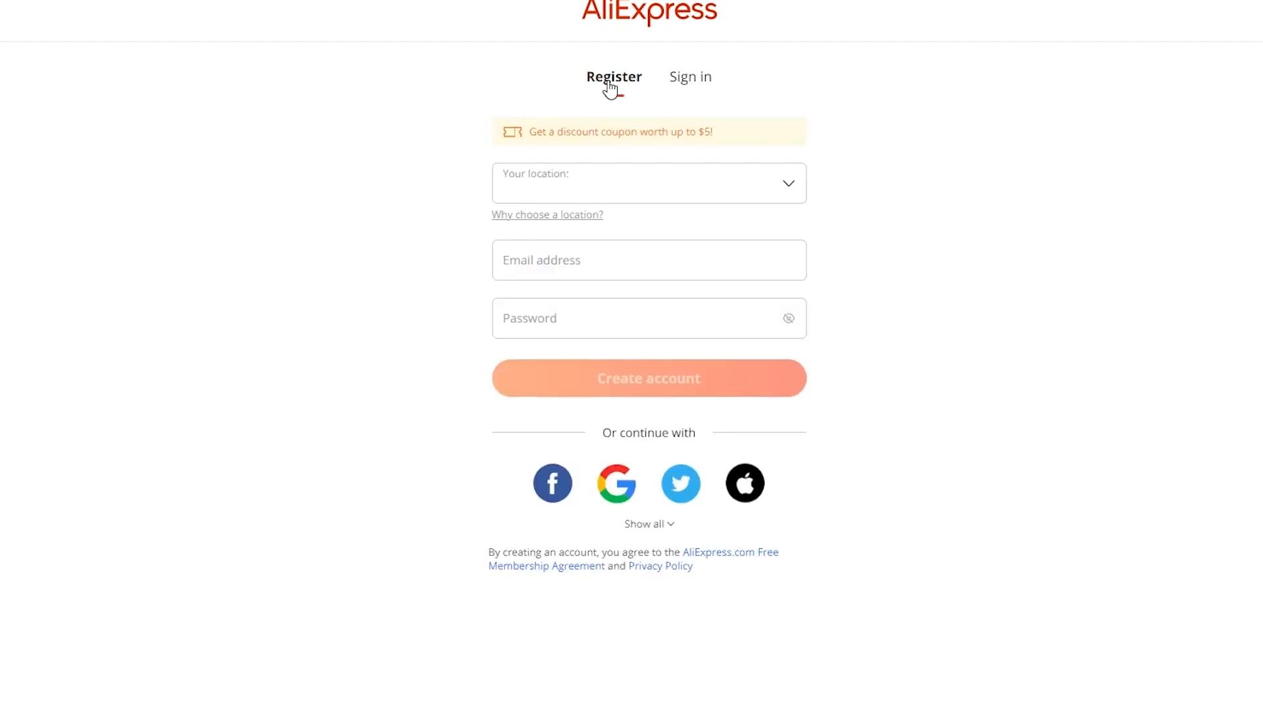
click(592, 190)
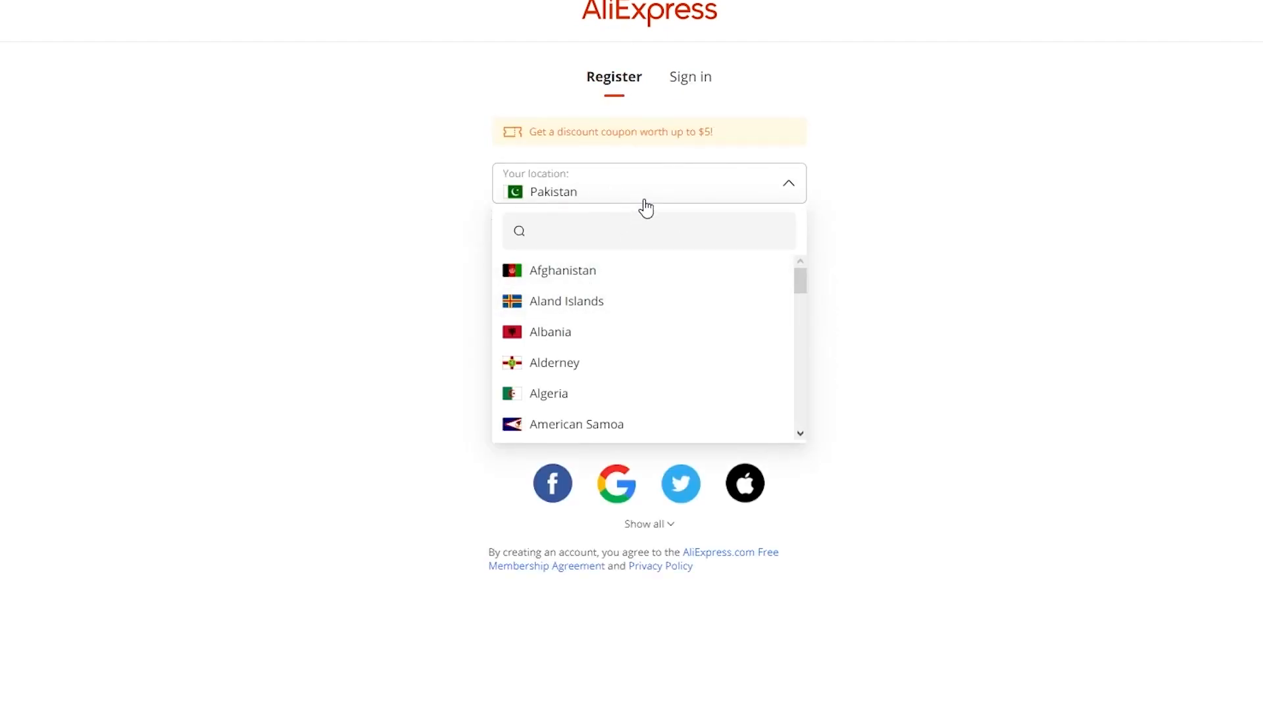
click(691, 191)
click(588, 270)
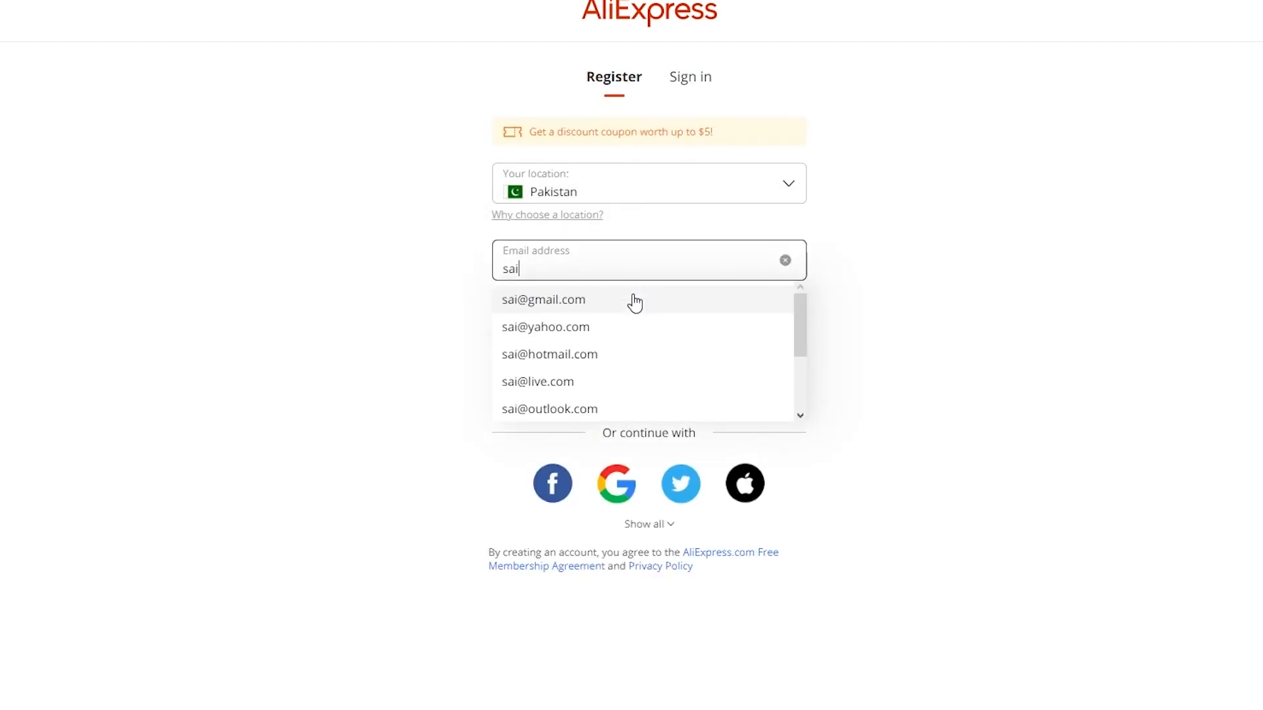
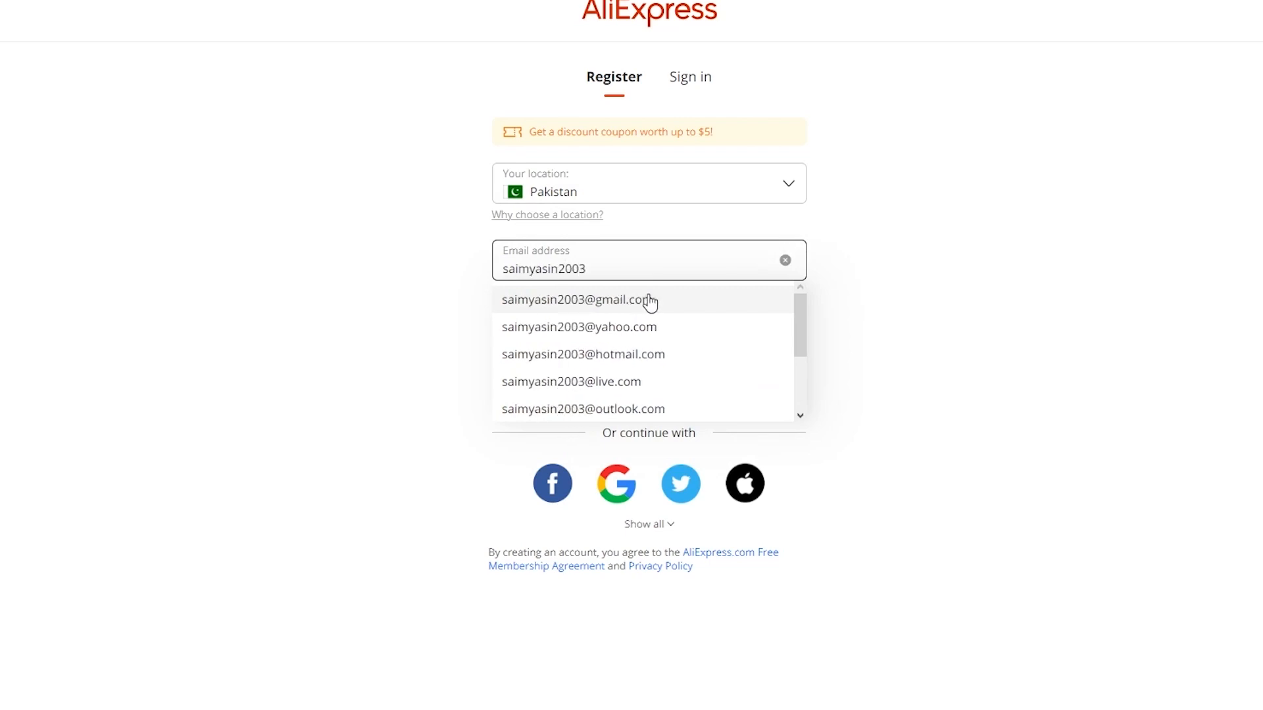
click(644, 302)
click(653, 332)
text(••••••)
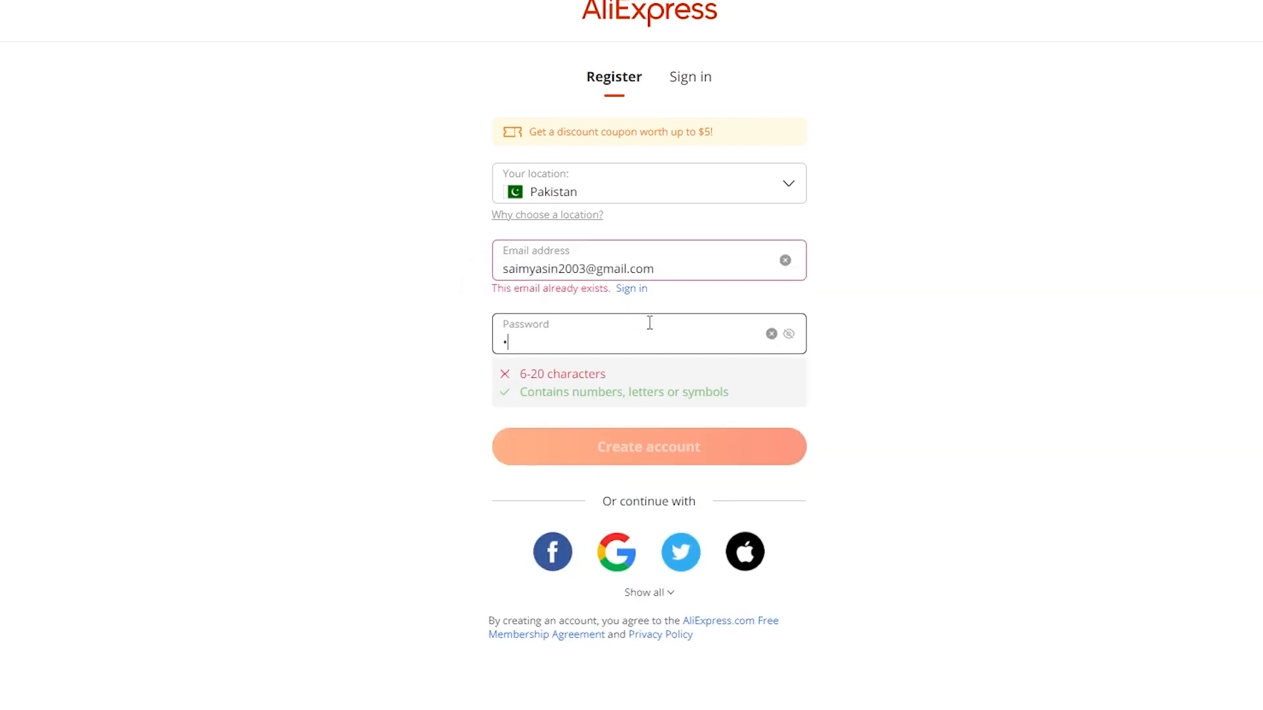
text(•••)
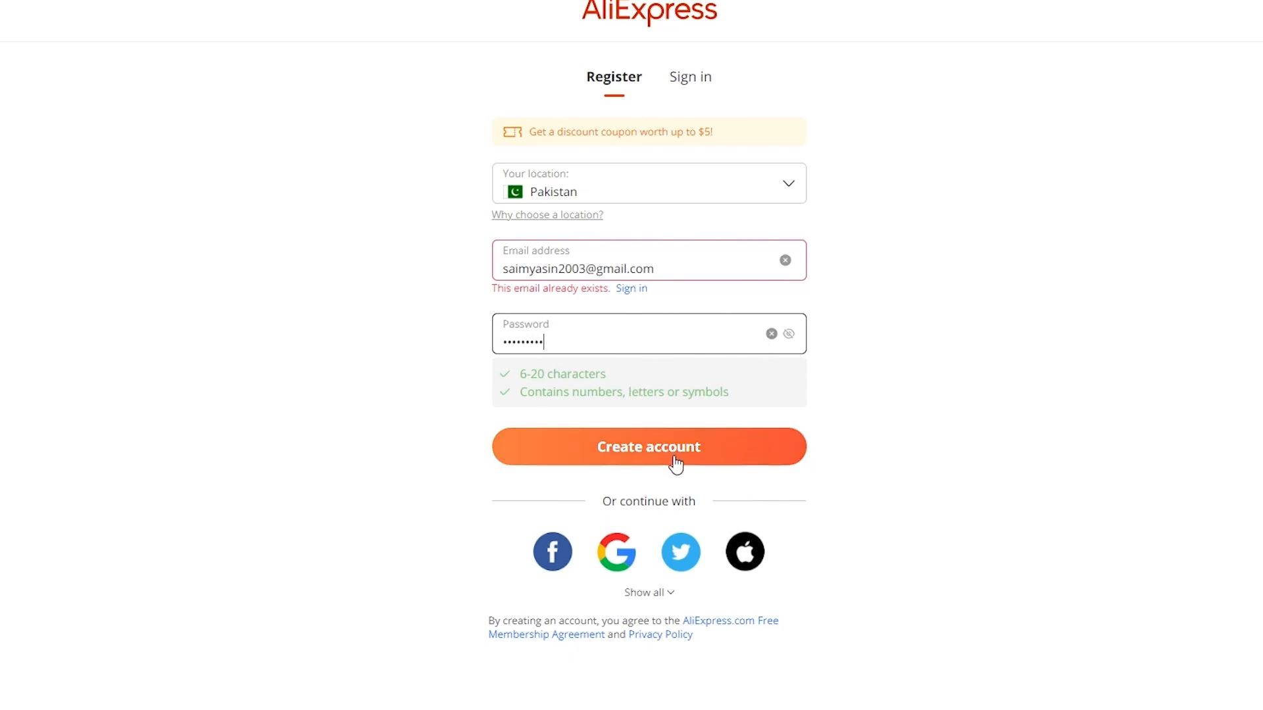
Step: Back on the AliExpress sign-in form, enter the account's Gmail address, correcting typos along the way
click(691, 82)
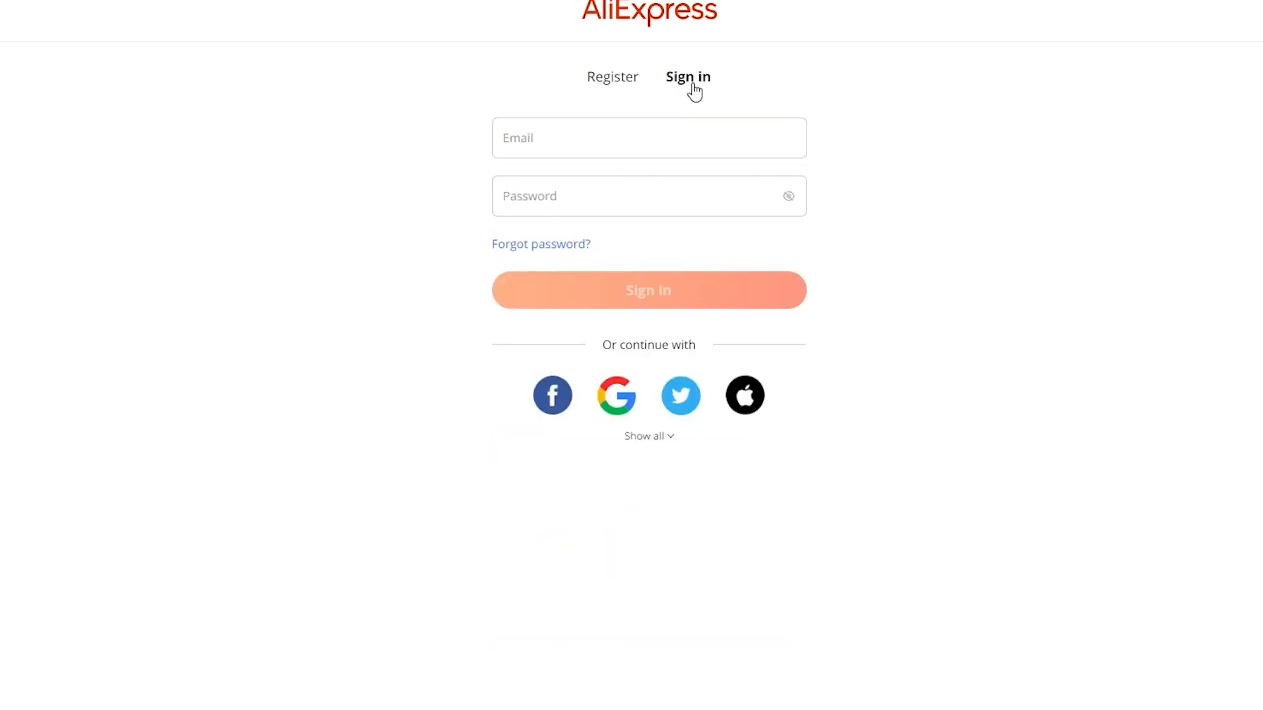
click(626, 168)
text(L)
key(BackSpace)
text(samp)
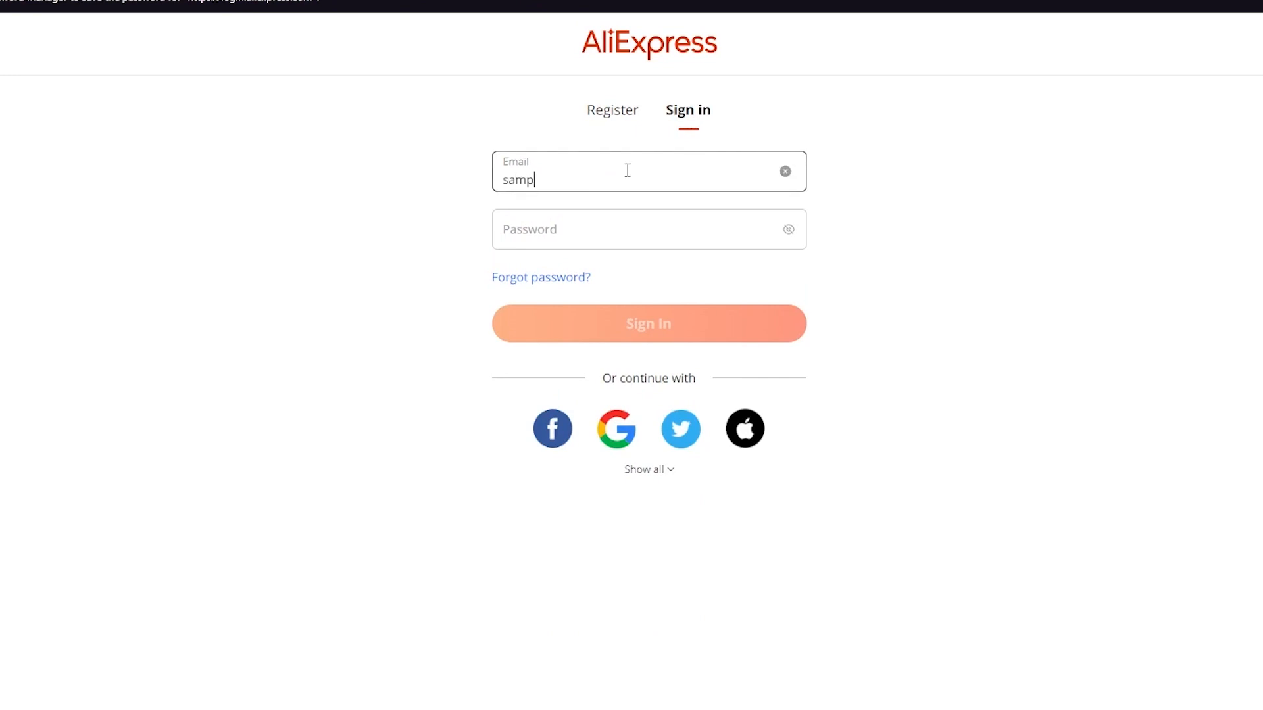
key(BackSpace)
key(BackSpace)
key(BackSpace)
click(635, 211)
click(677, 242)
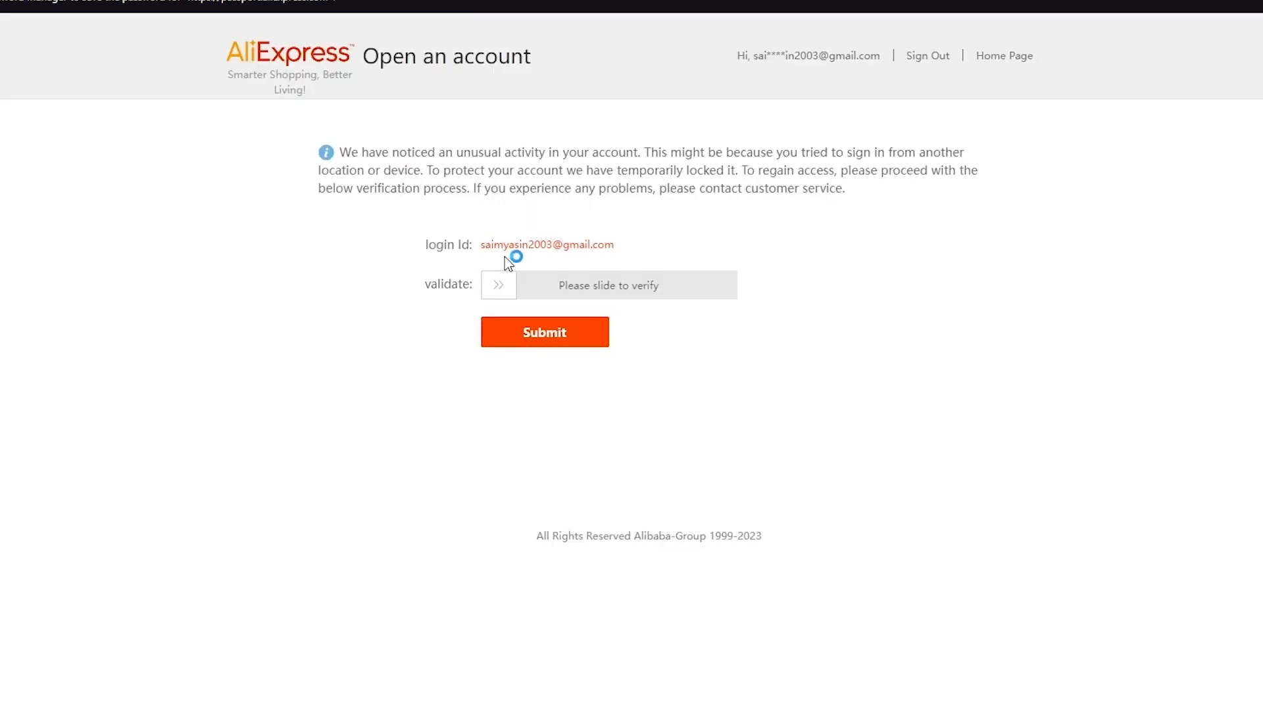
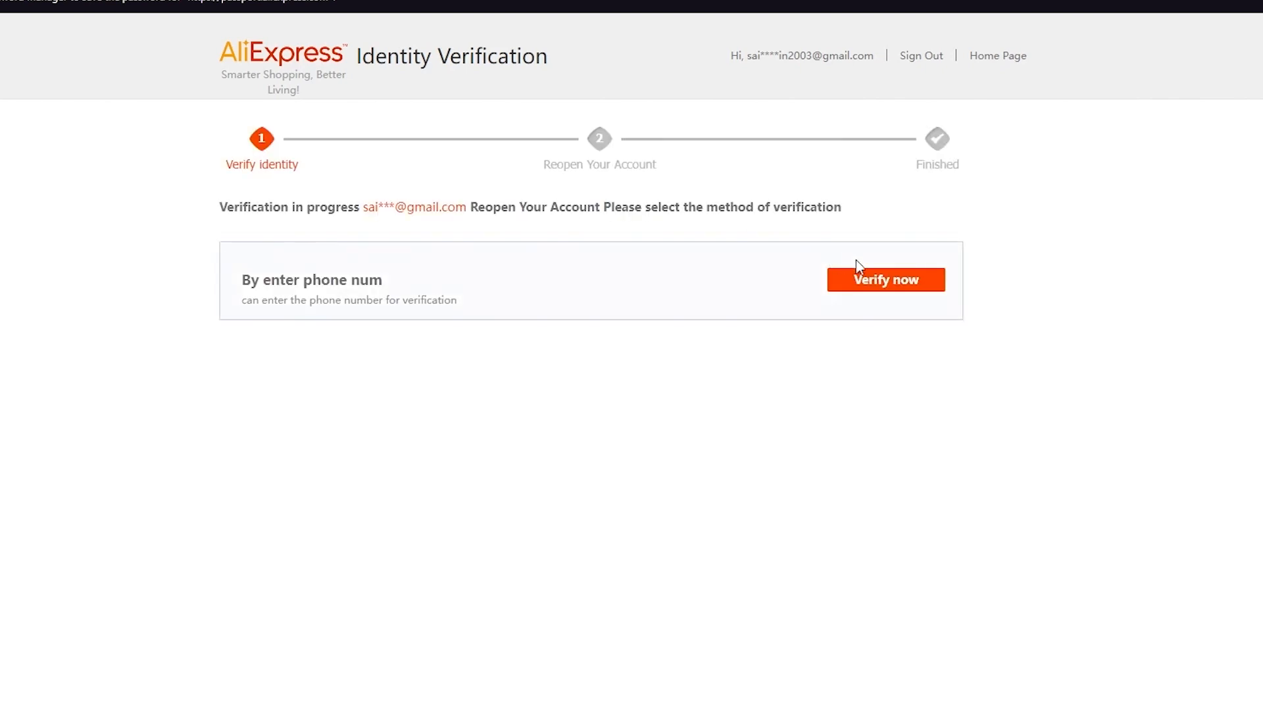
Step: Start the AliExpress account's phone-number verification with Verify now
click(889, 288)
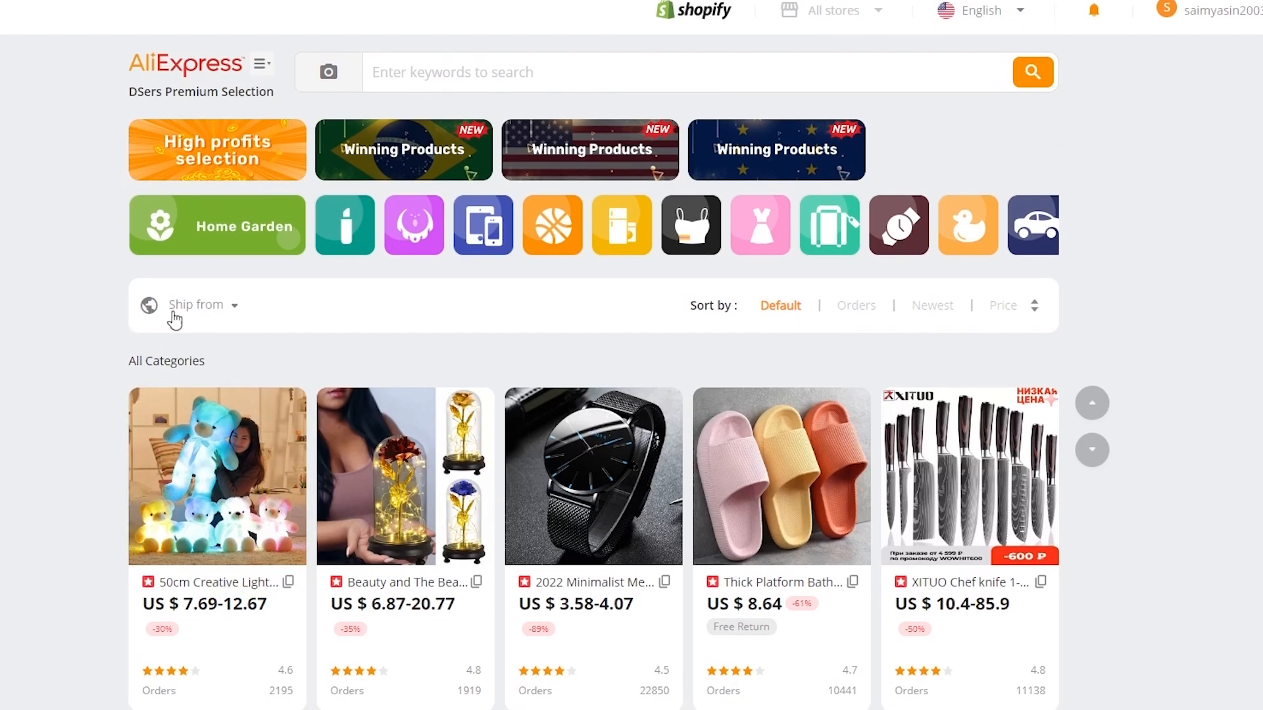
Step: Browse the DSers Find Suppliers product grid for a product to import
scroll(50, 192, down, 5)
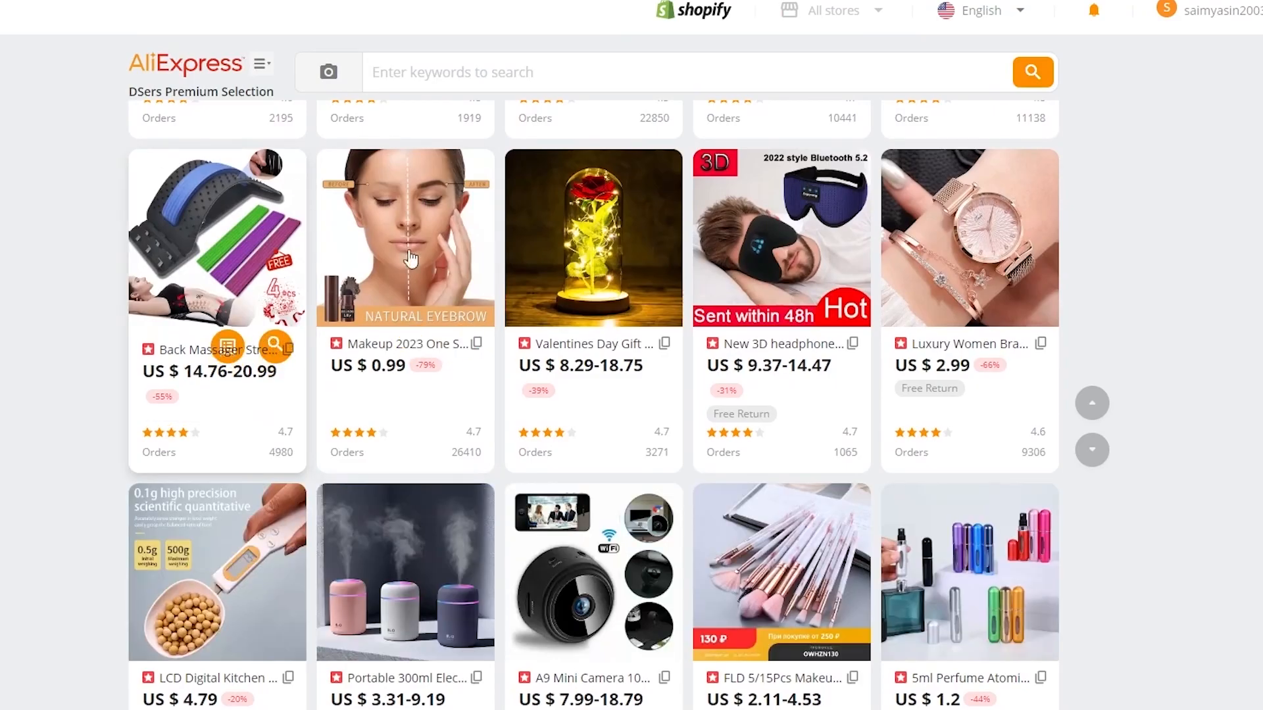
scroll(493, 415, down, 5)
scroll(491, 410, up, 12)
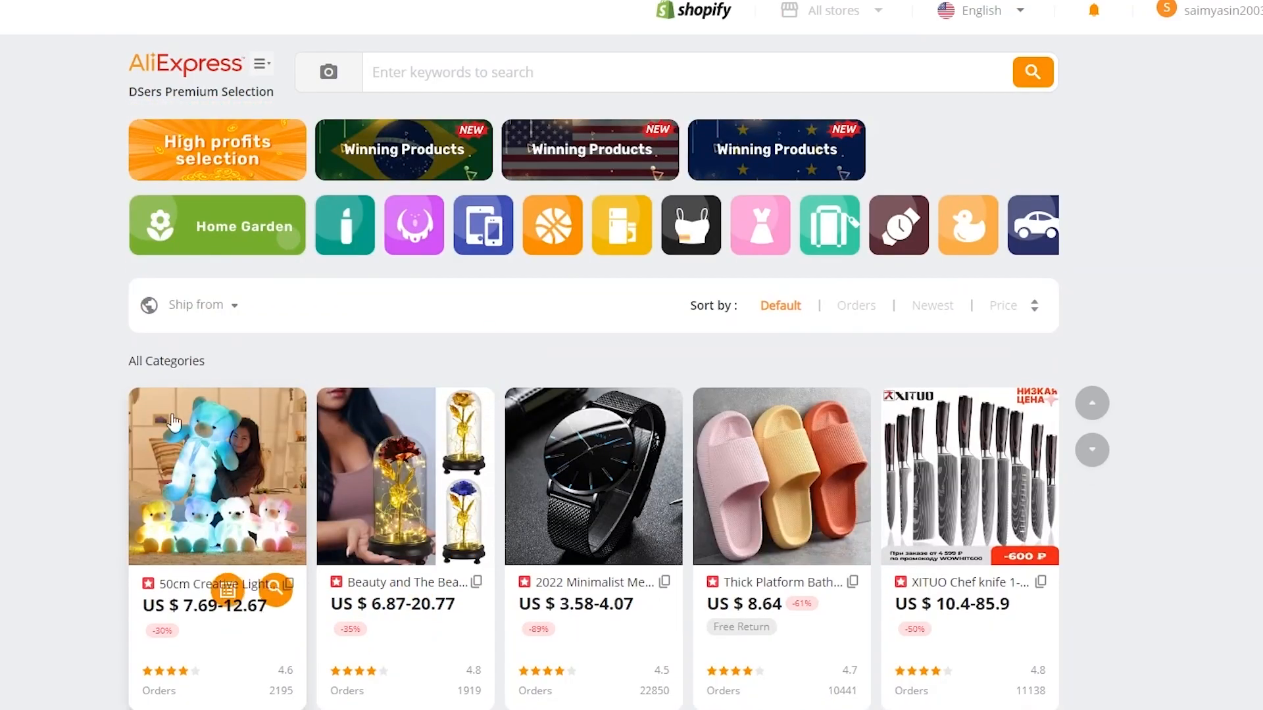
scroll(625, 483, down, 12)
scroll(626, 486, down, 10)
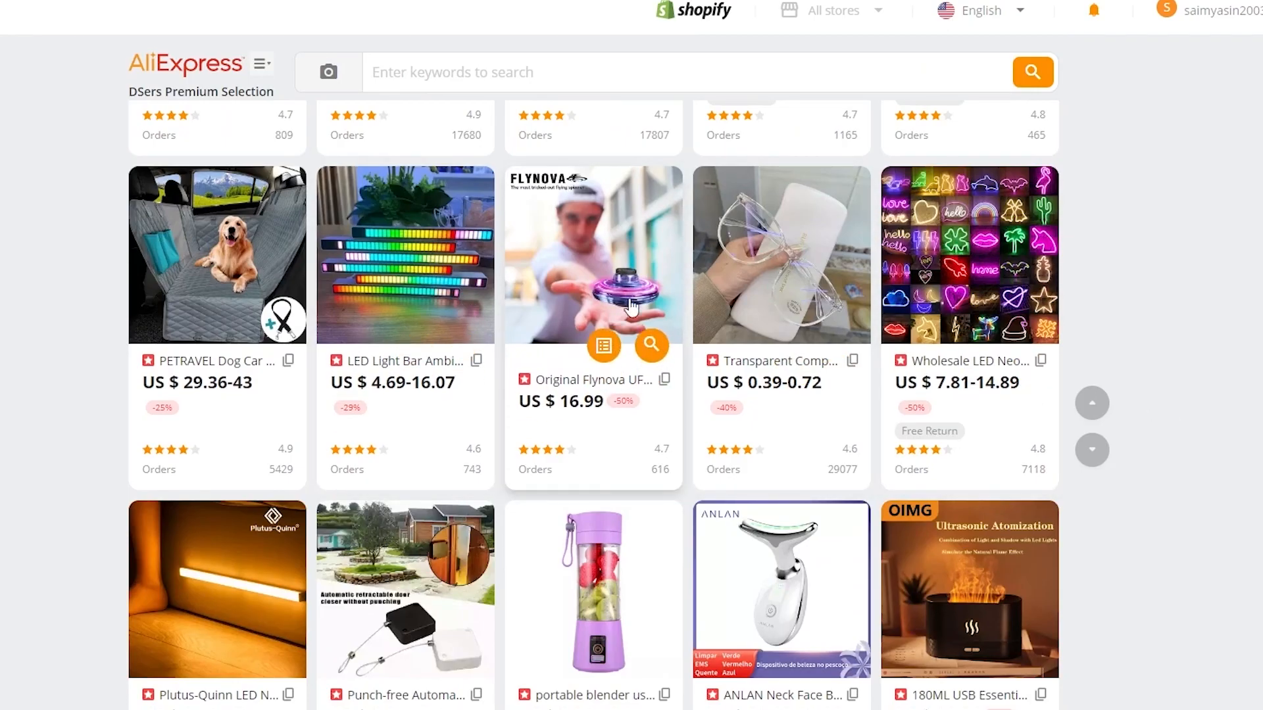
scroll(527, 256, up, 15)
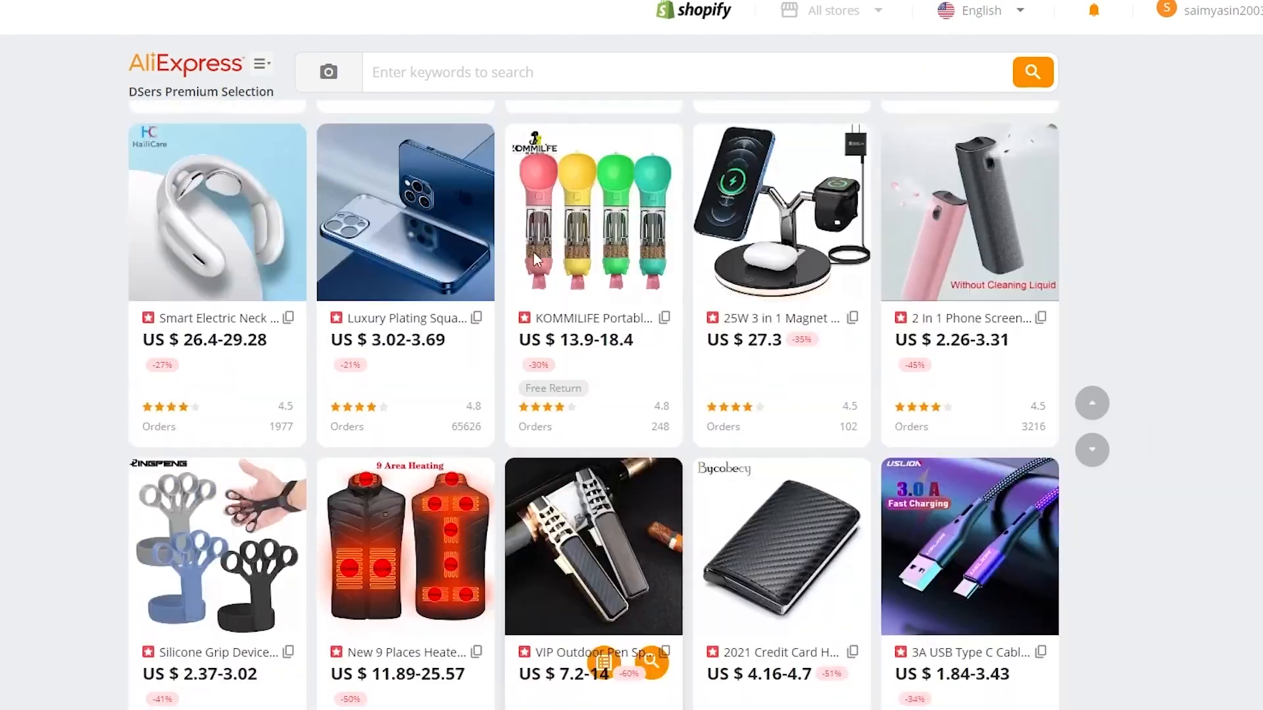
scroll(535, 261, down, 15)
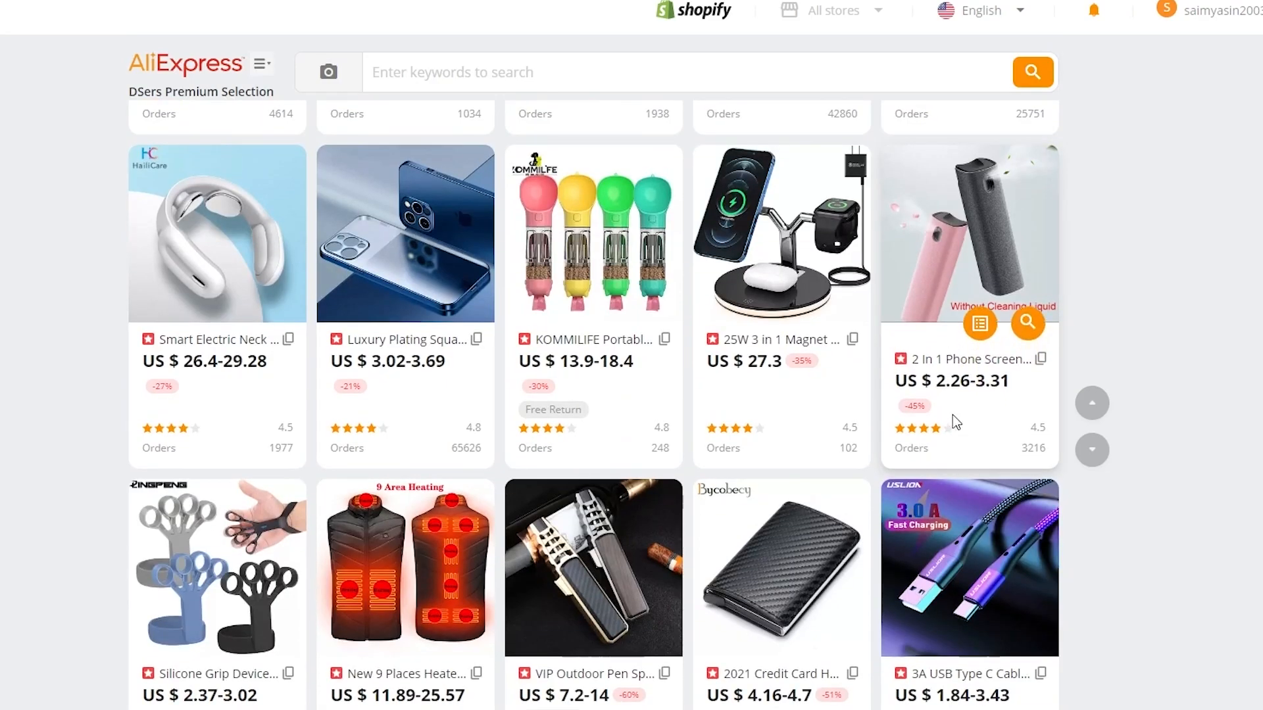
scroll(1195, 320, up, 13)
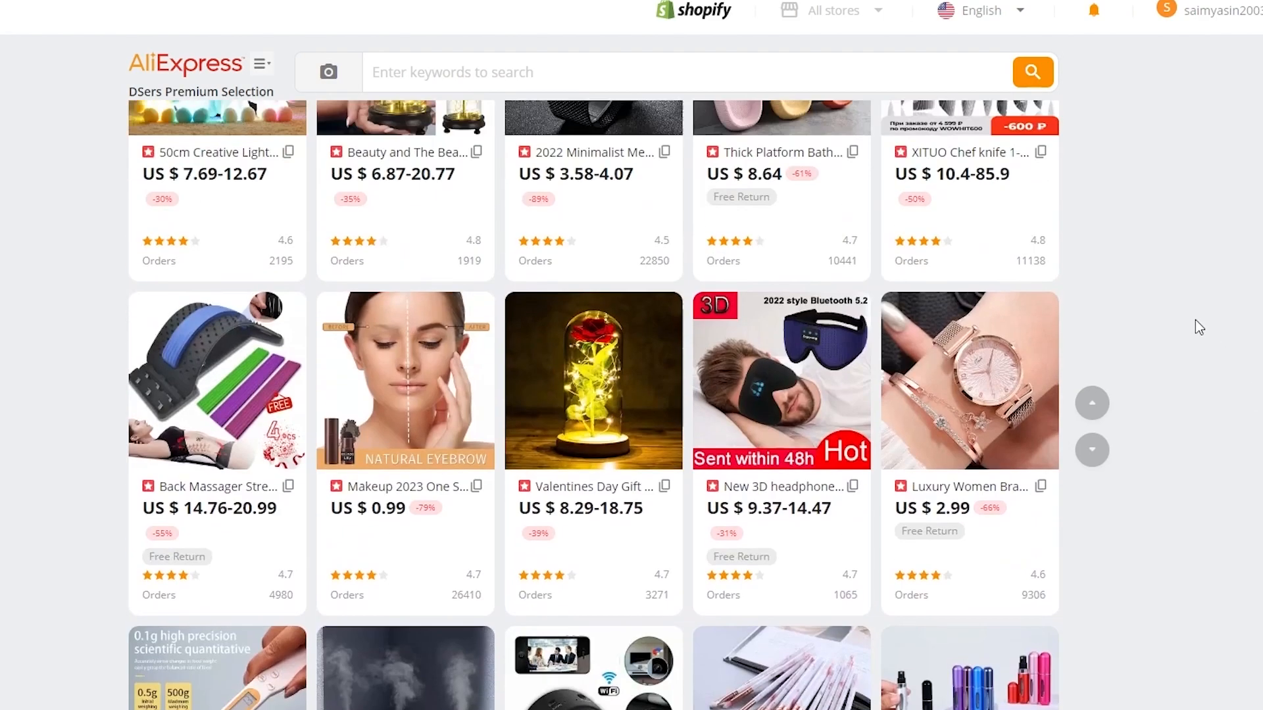
click(454, 78)
scroll(180, 289, down, 10)
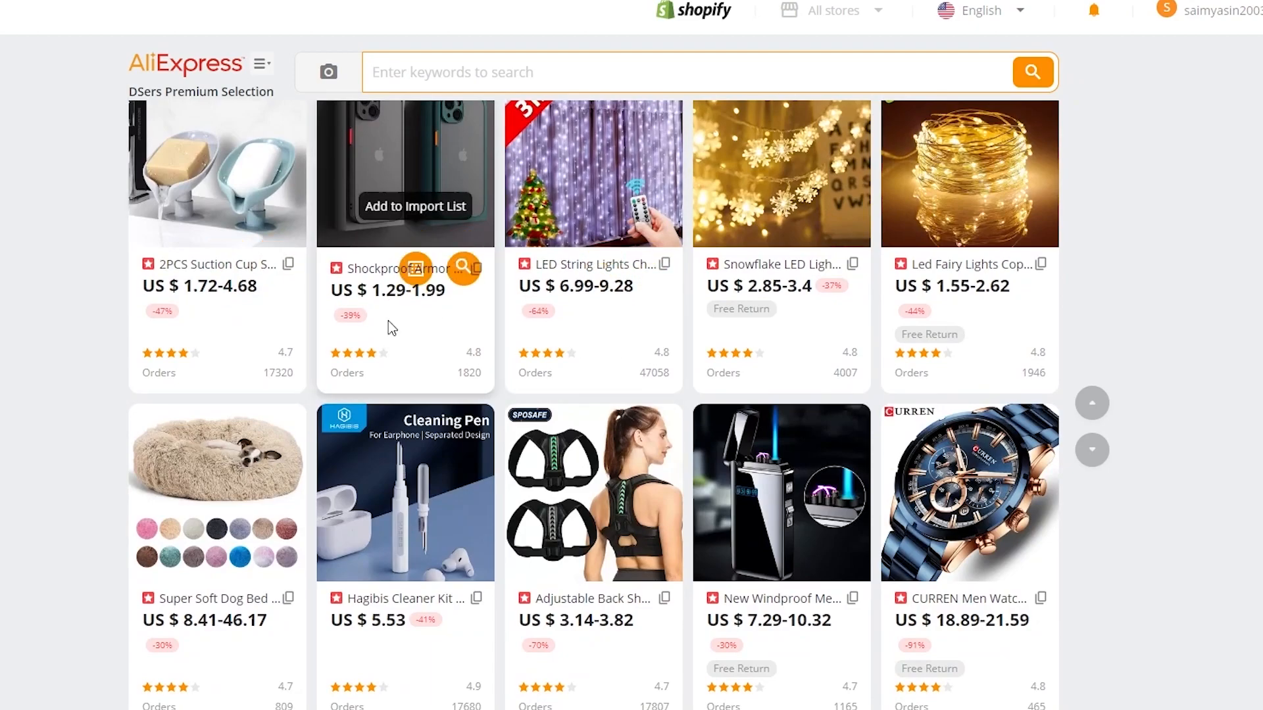
scroll(391, 322, up, 3)
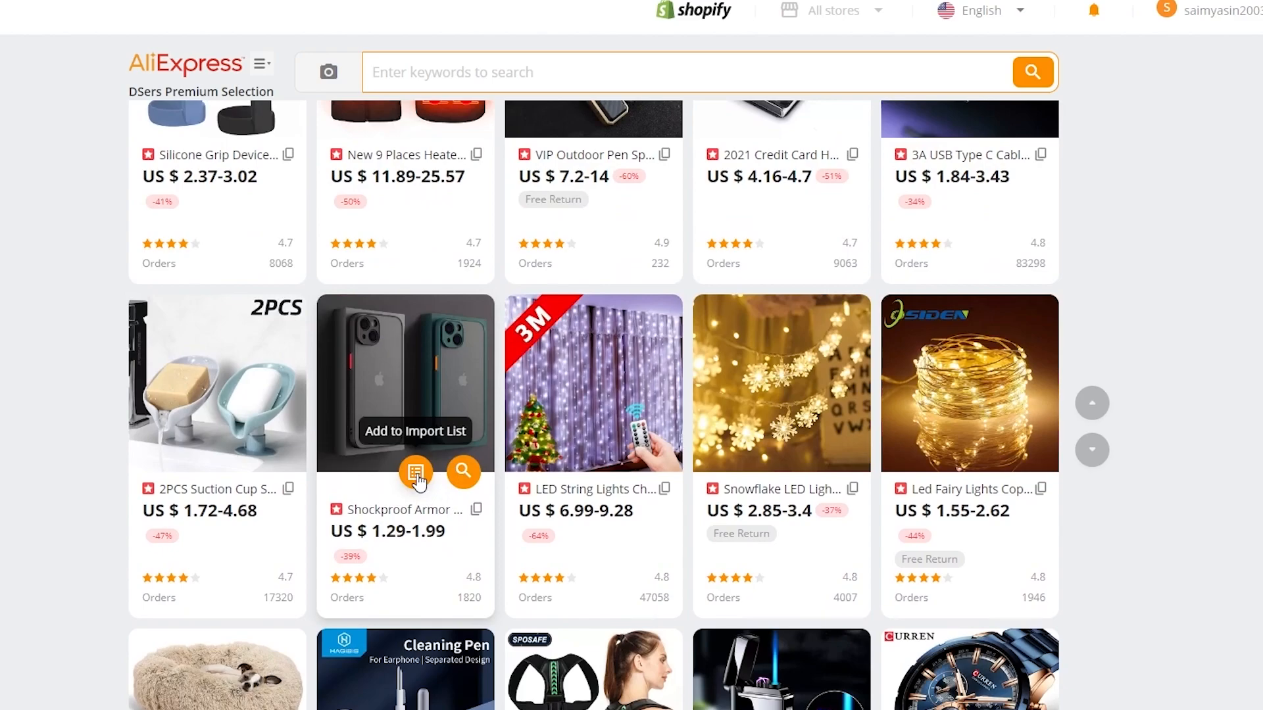
Step: Add the Shockproof Armor phone case to the import list and view the Import List
click(415, 474)
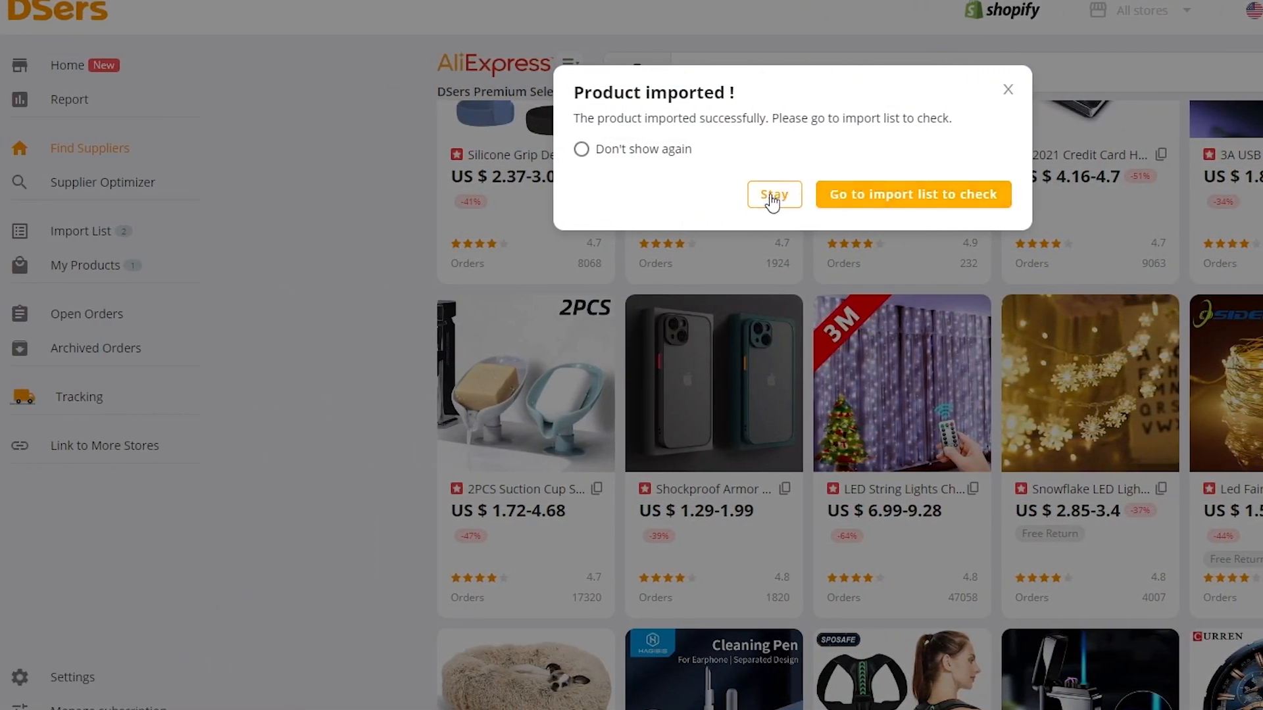
click(1009, 92)
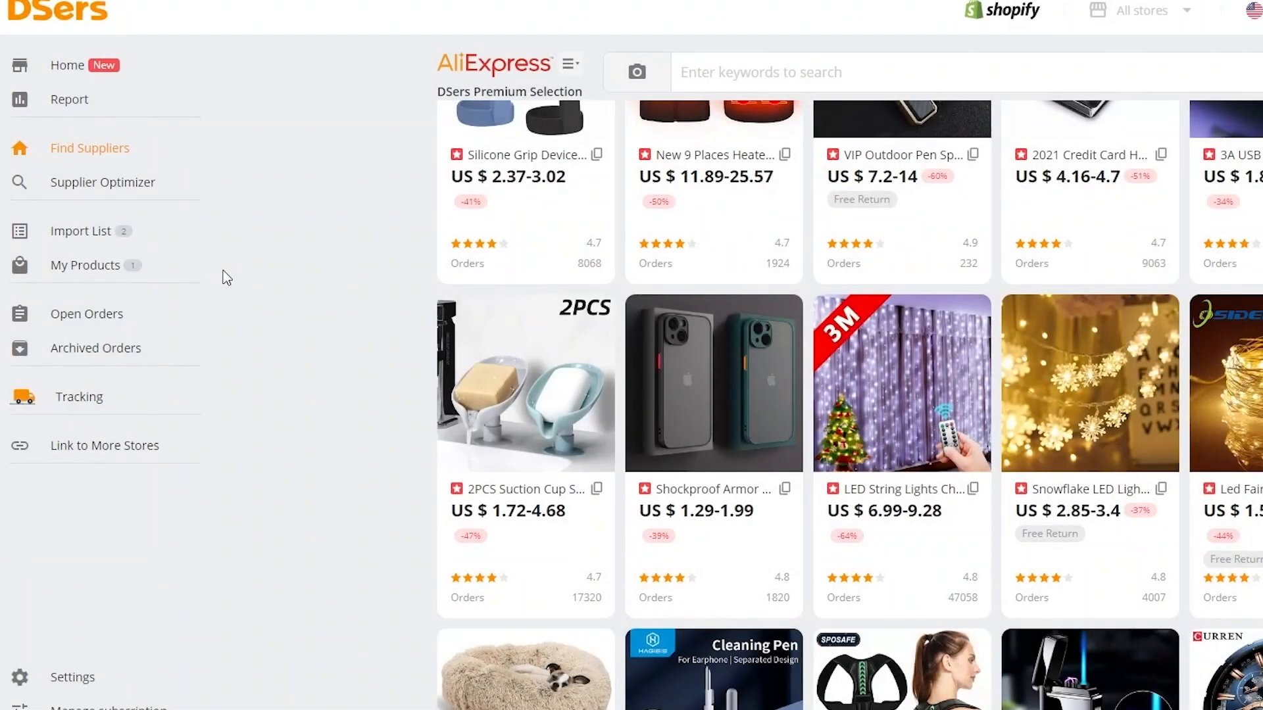
click(99, 243)
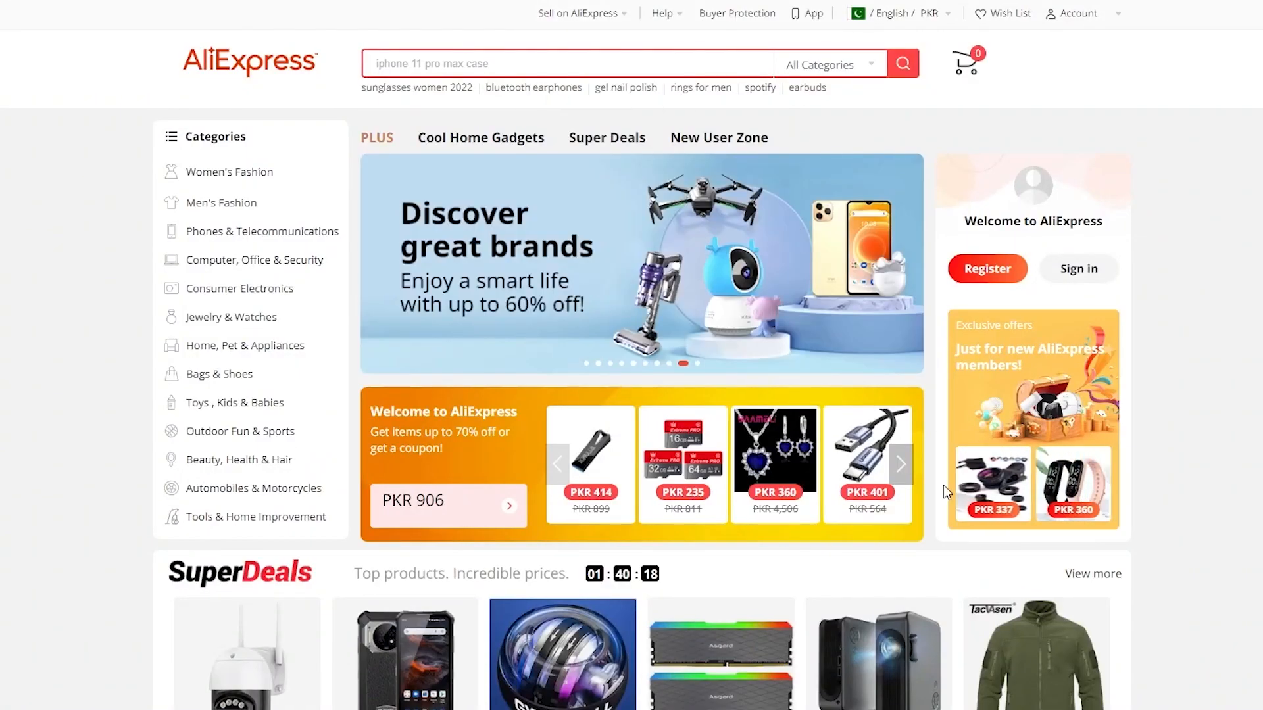
Step: Open the Asgard RGB RAM product page from AliExpress SuperDeals
scroll(943, 485, down, 8)
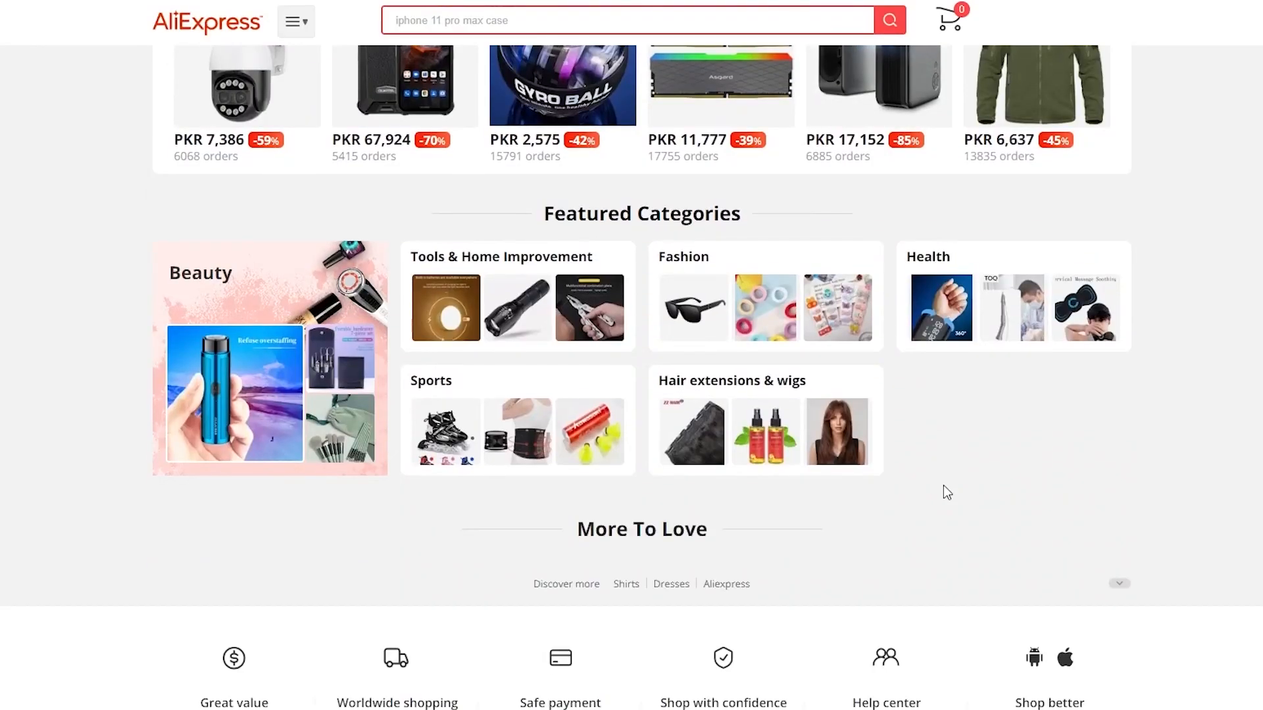
scroll(853, 211, up, 3)
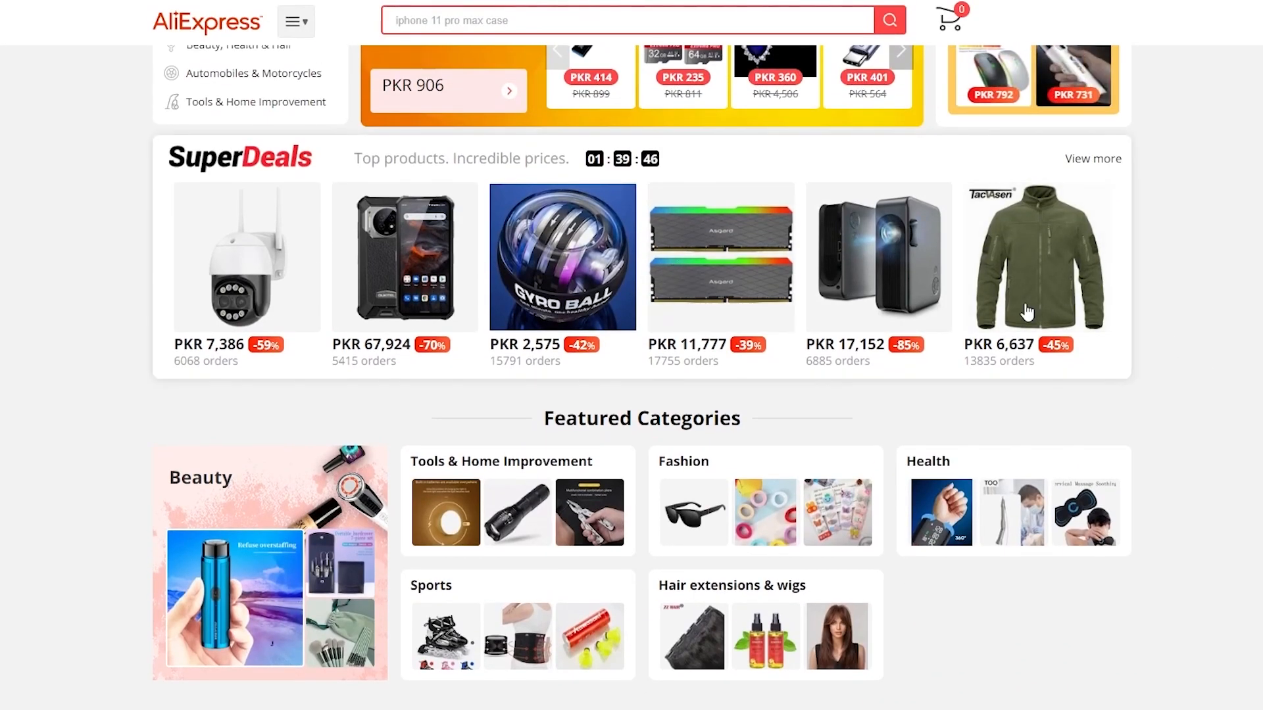
click(694, 254)
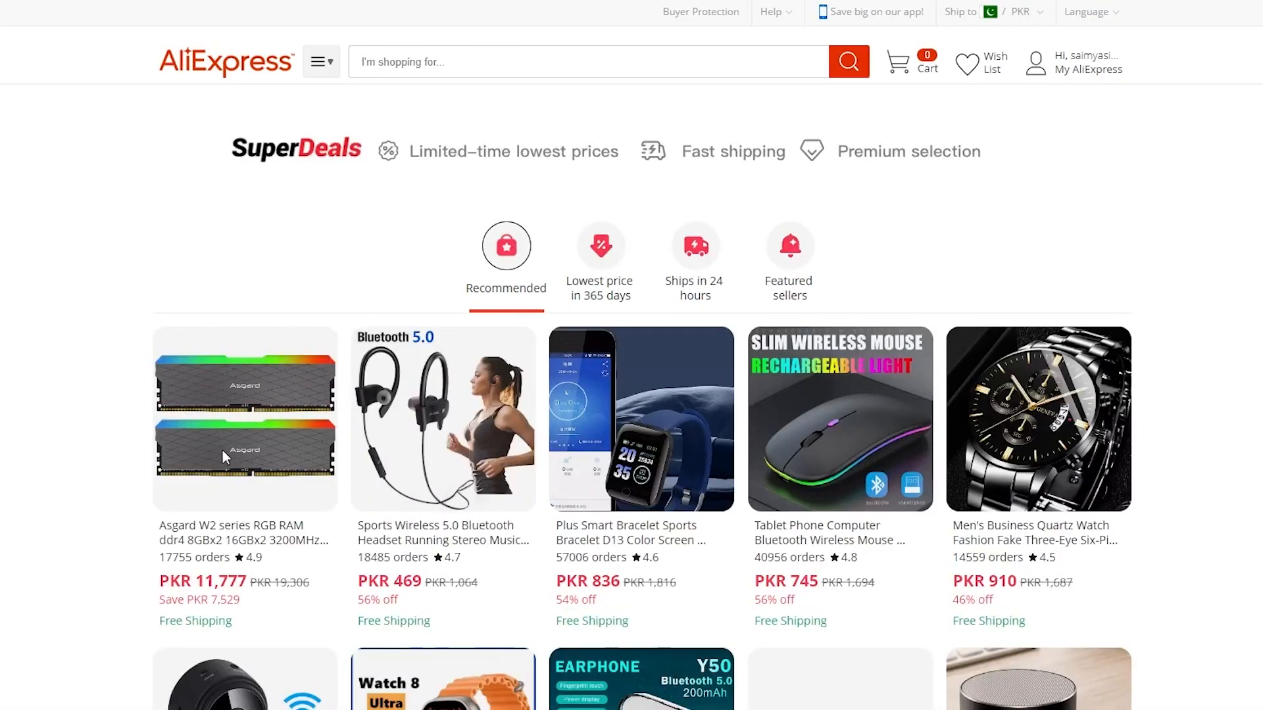
click(256, 468)
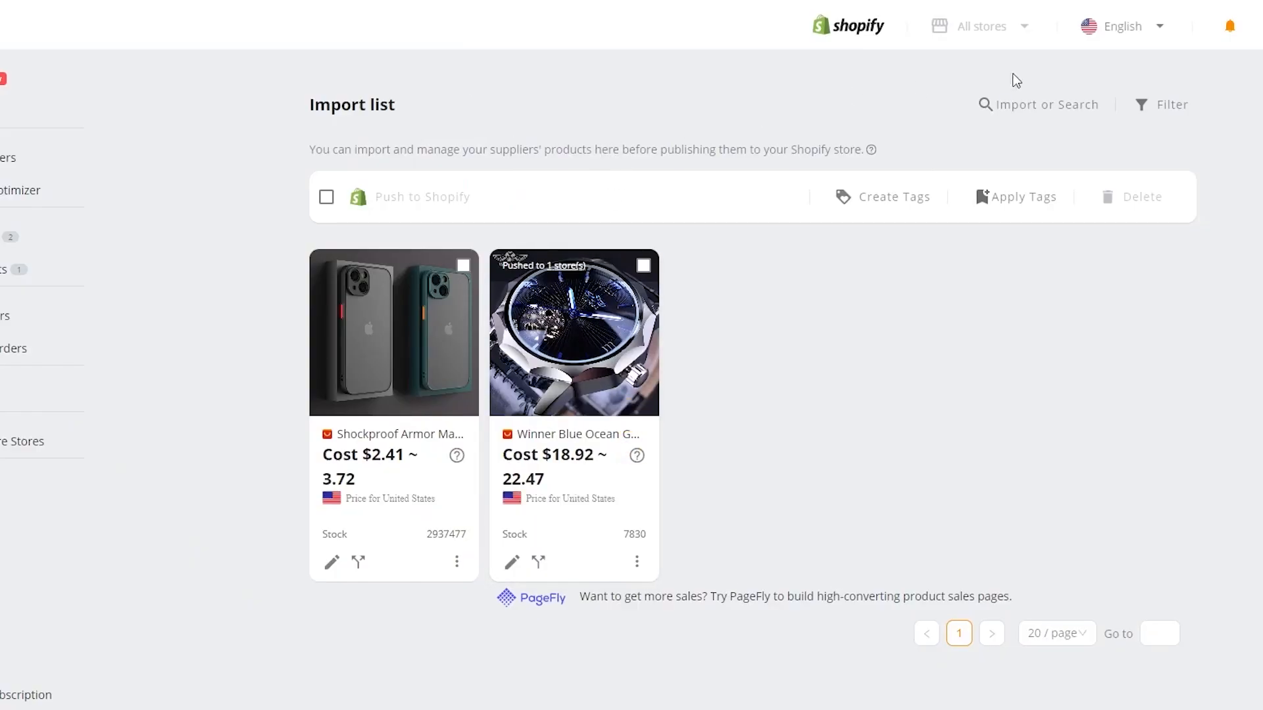
Step: Import the Asgard W2 RGB RAM via its pasted AliExpress link, check Shopify Products, and select all imports
click(1033, 108)
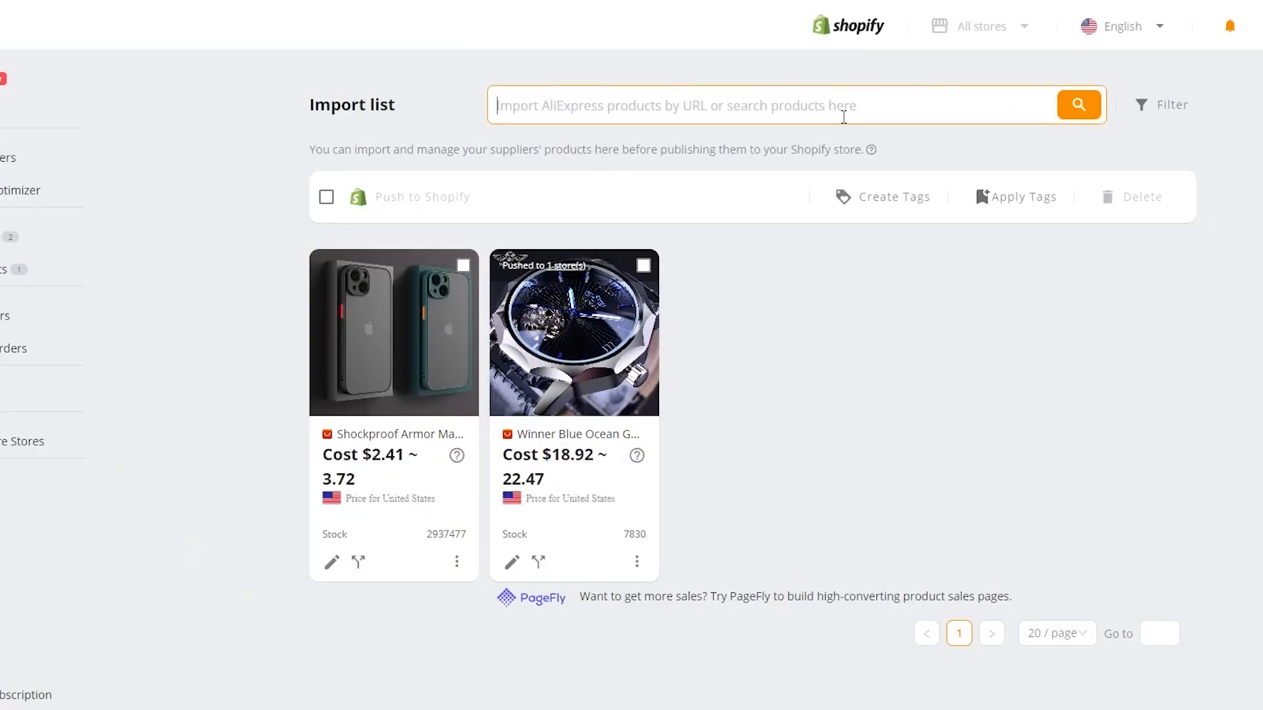
key(ctrl+v)
click(1077, 112)
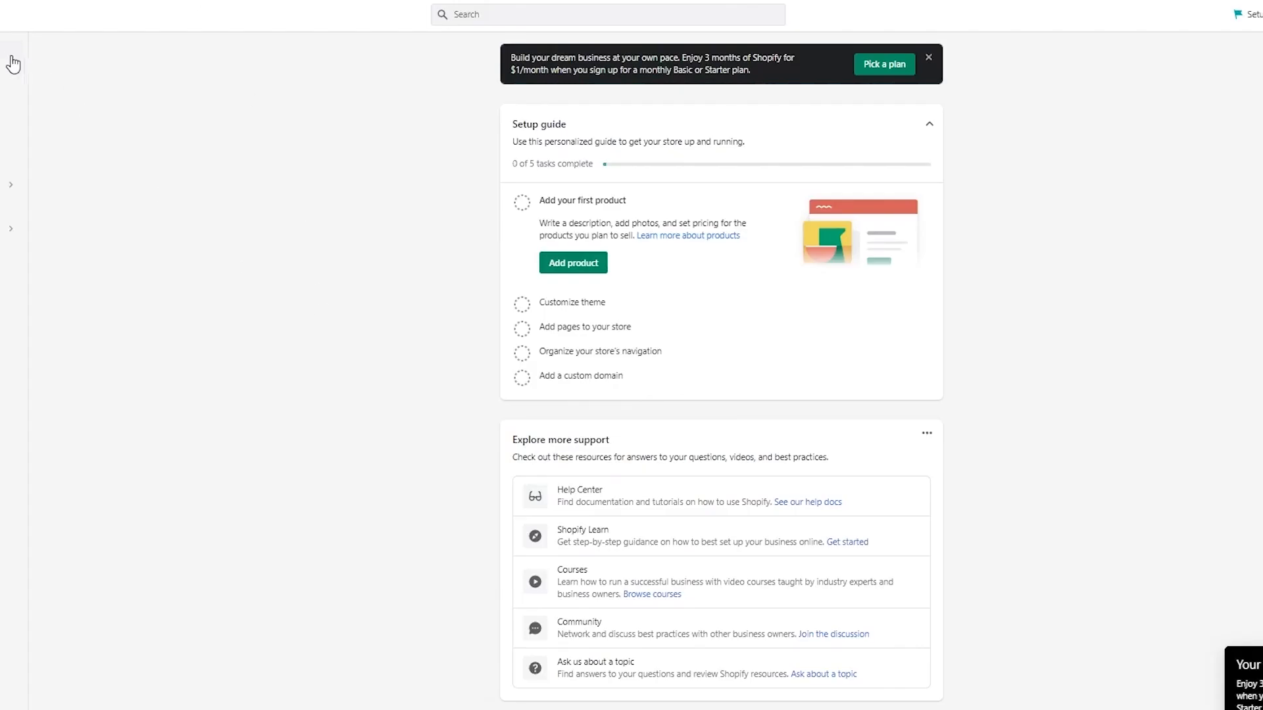
click(8, 86)
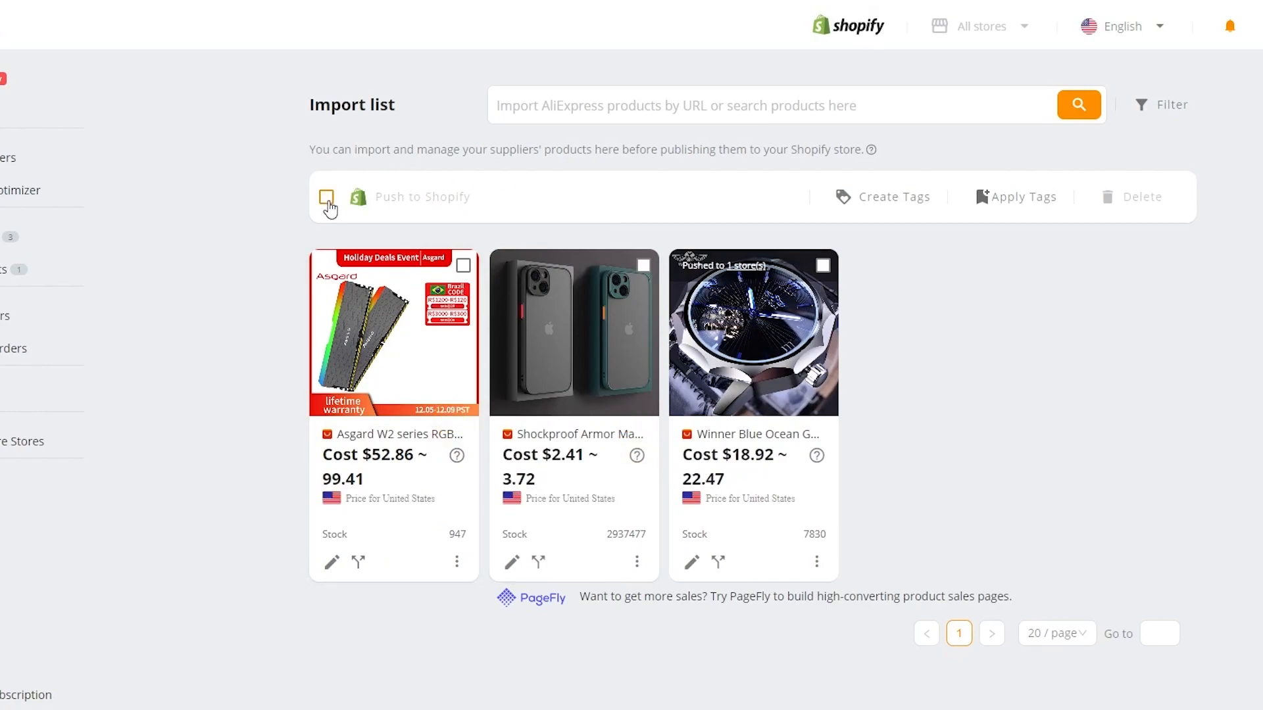
click(327, 197)
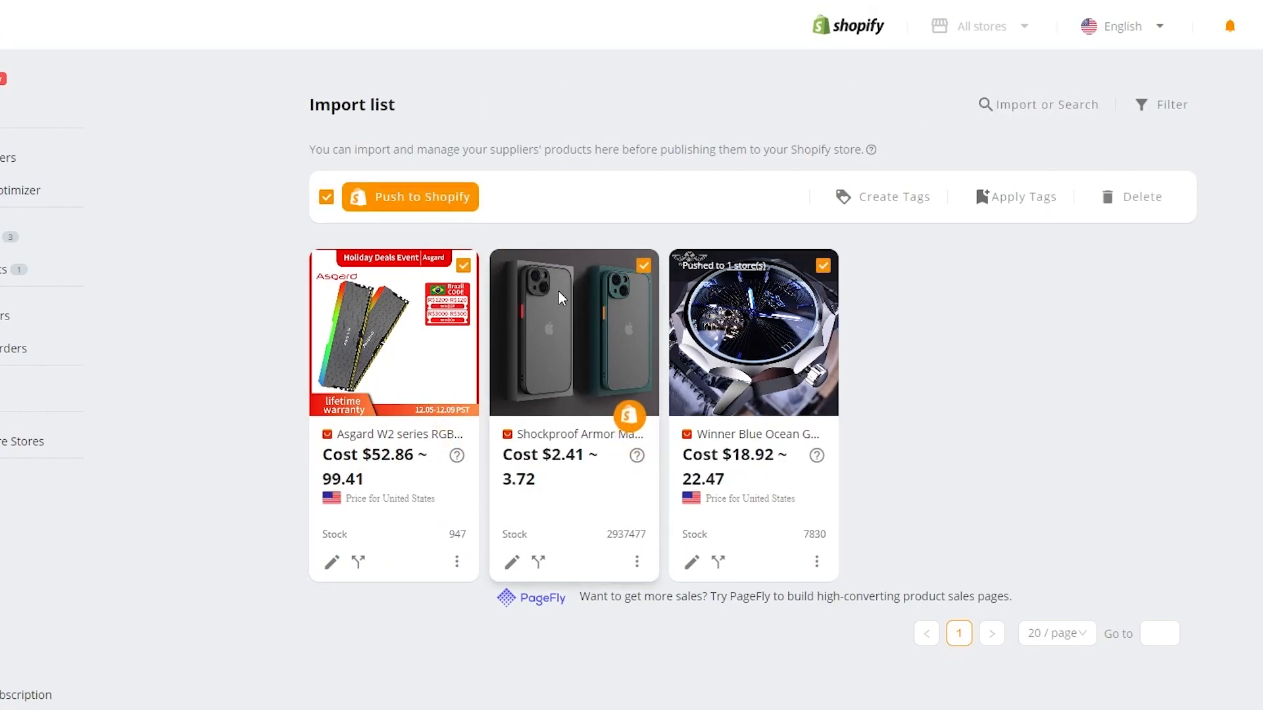
Step: Push the three selected products to the second Shopify store, then refresh Shopify's Products page
click(391, 209)
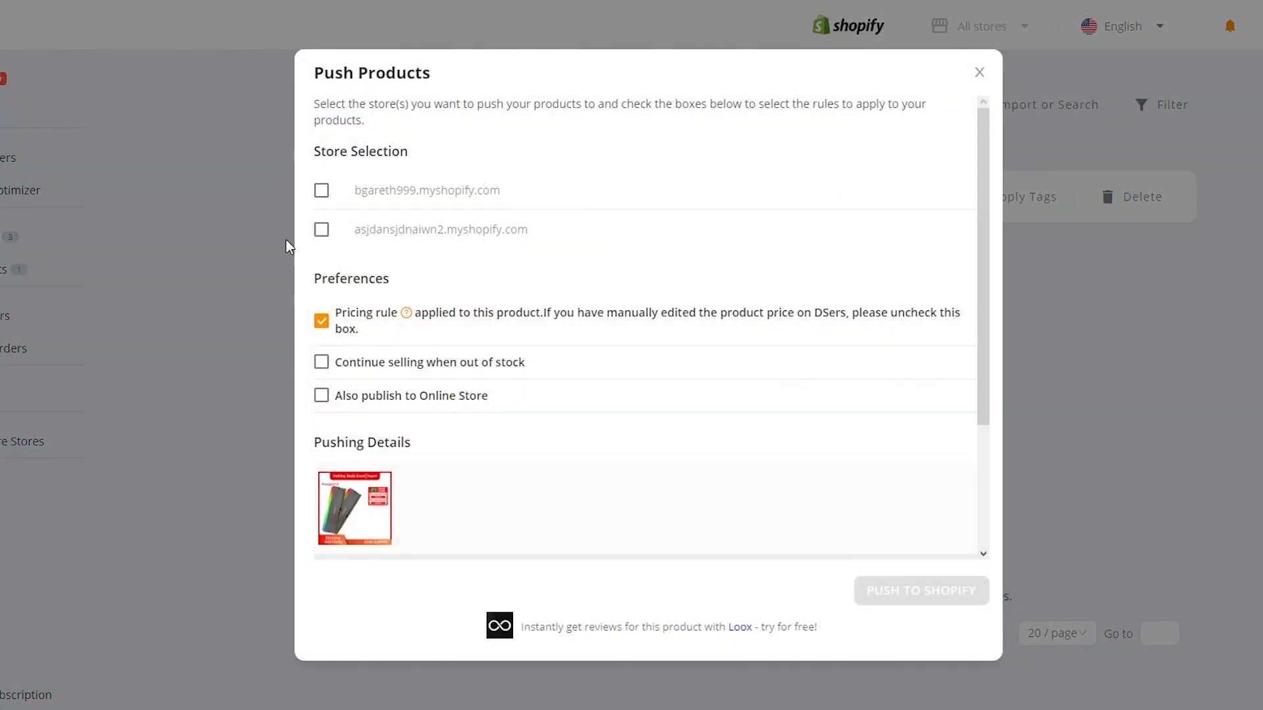
click(321, 230)
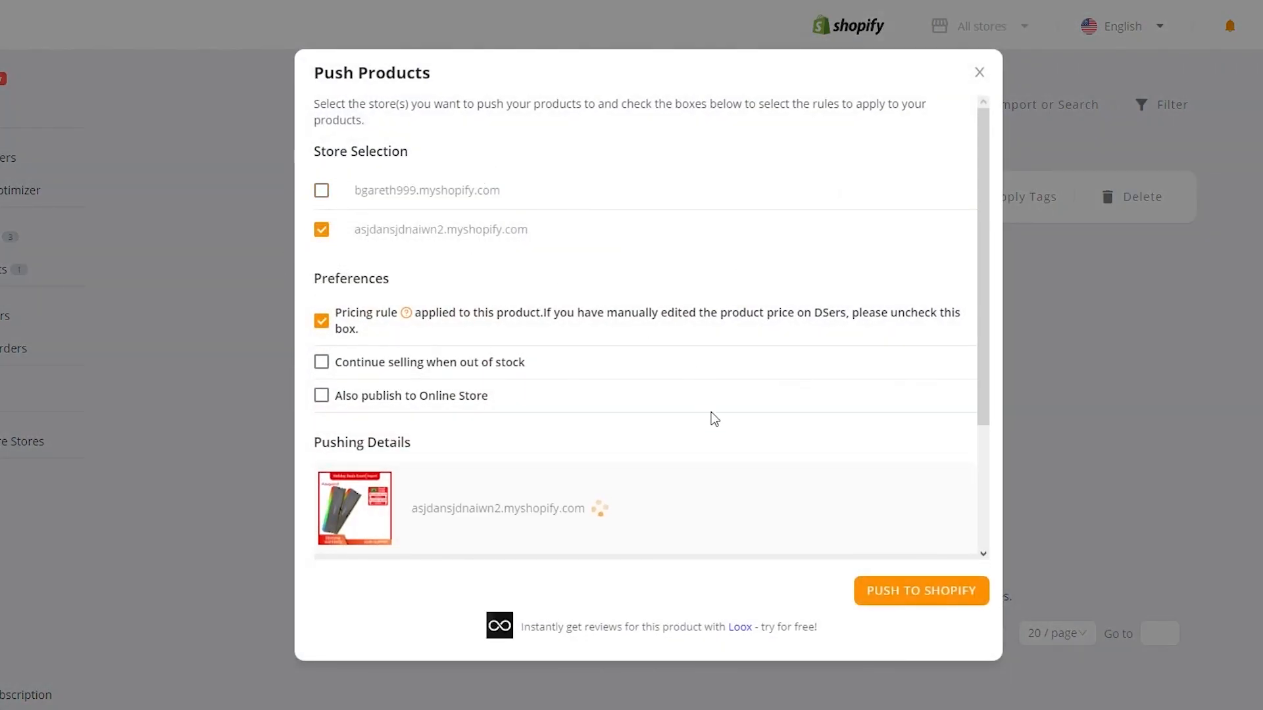
scroll(712, 412, down, 3)
scroll(580, 371, up, 2)
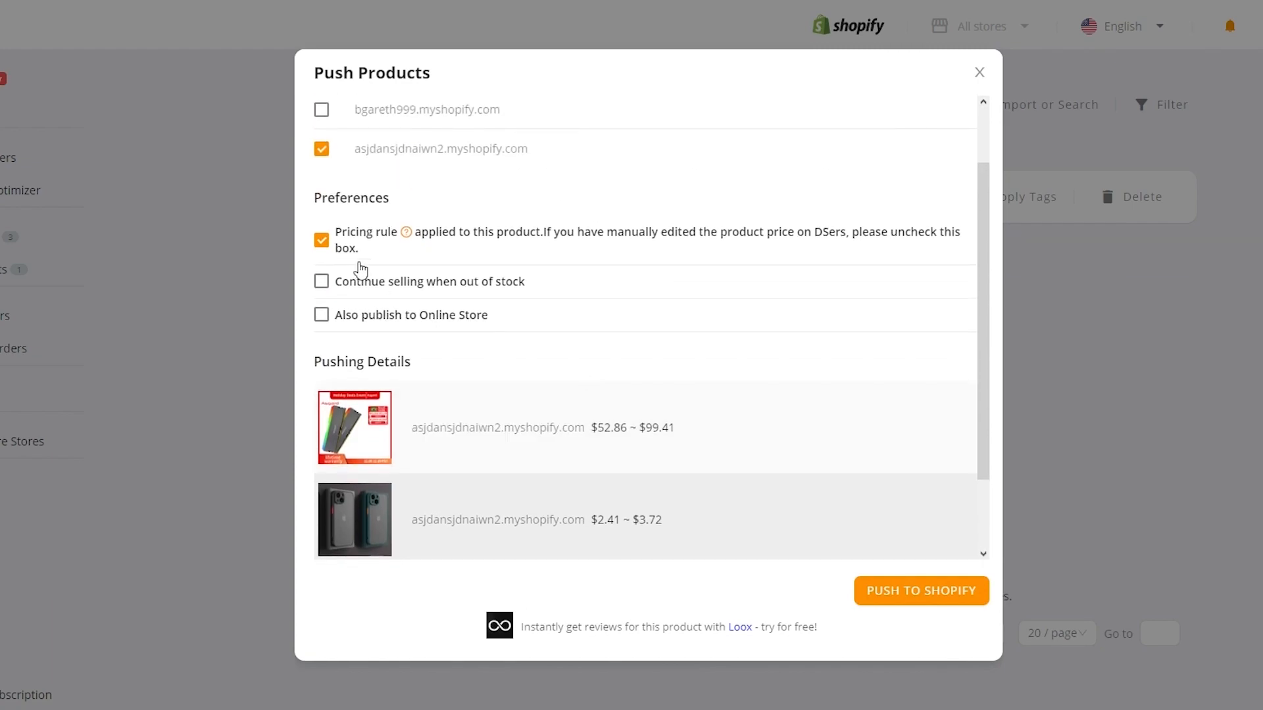
scroll(436, 291, down, 2)
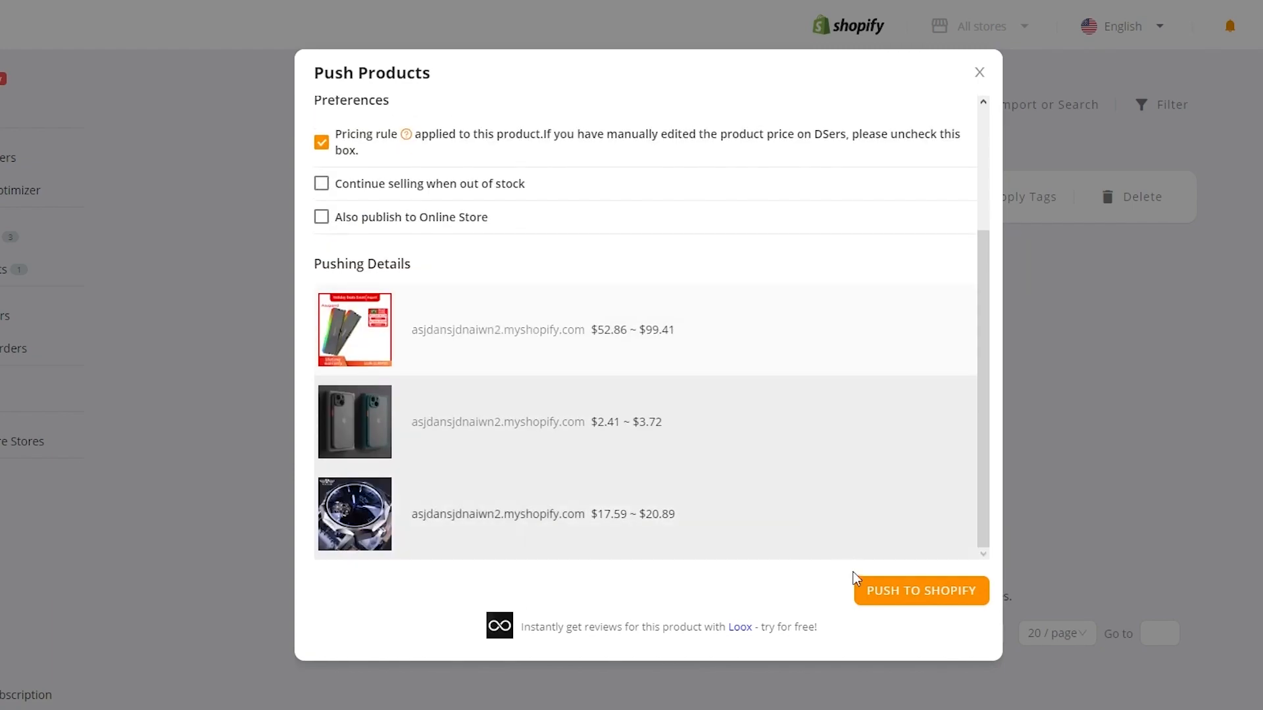
click(899, 603)
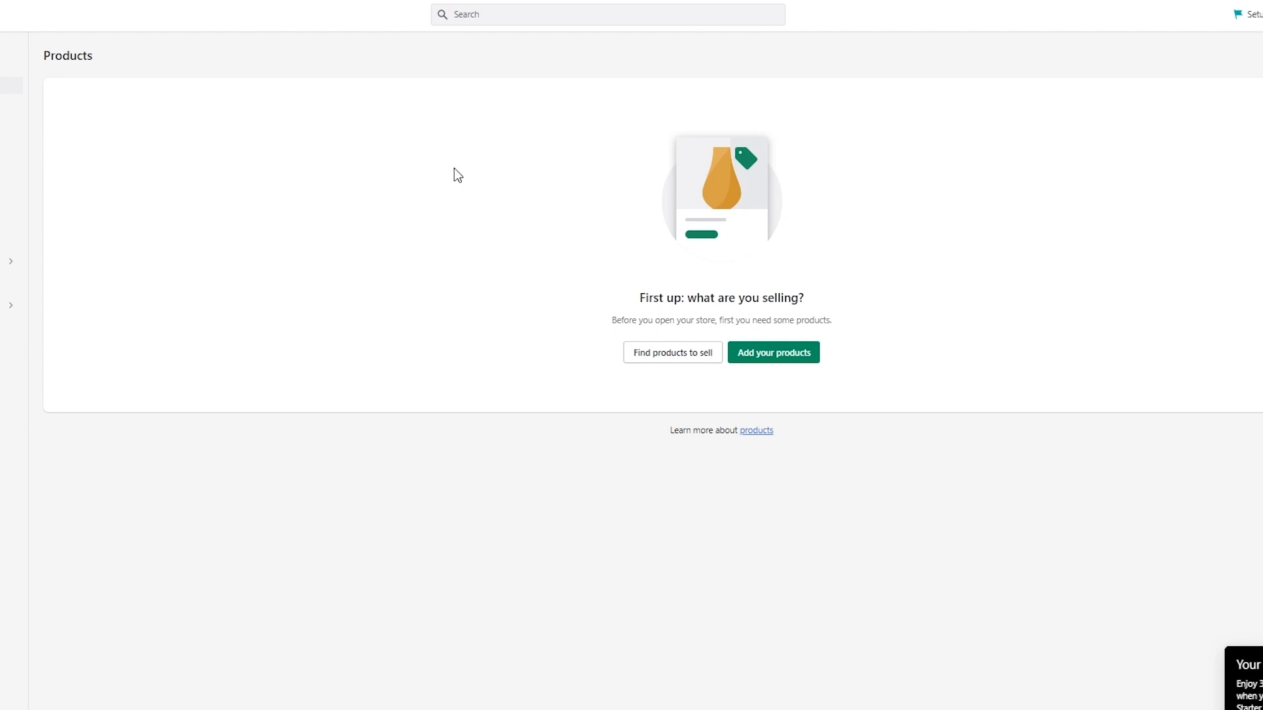
key(F5)
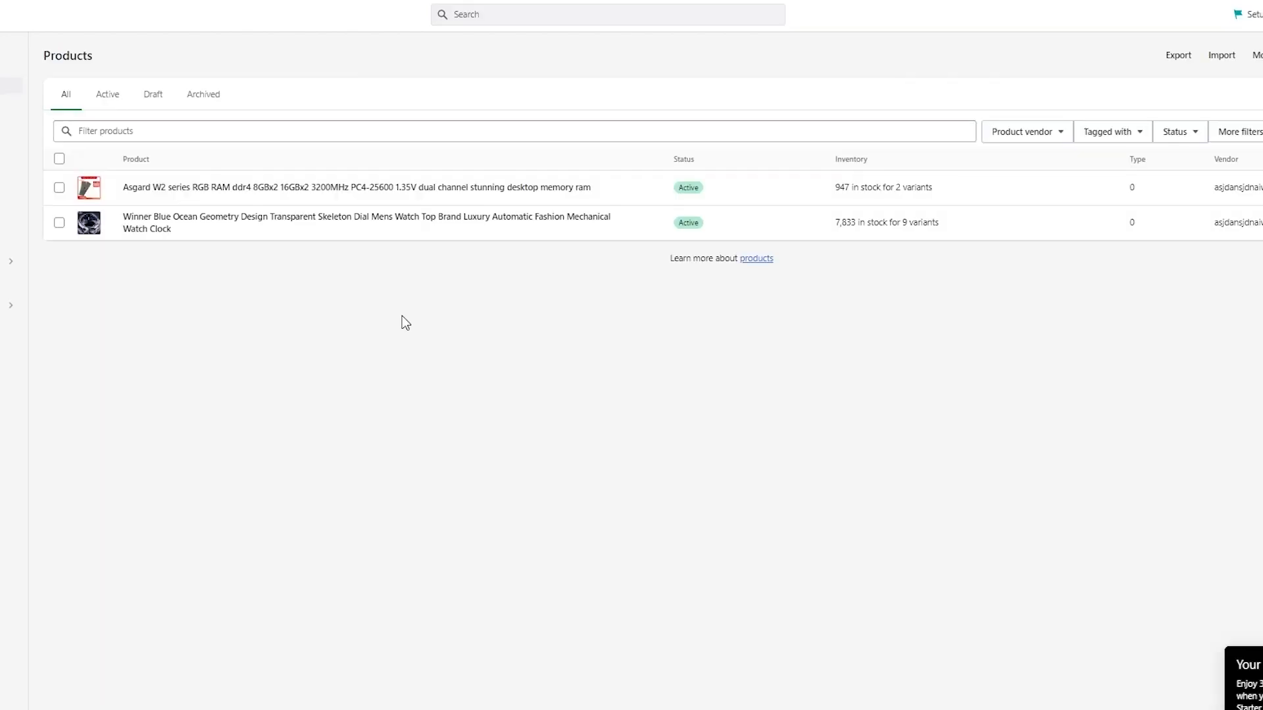